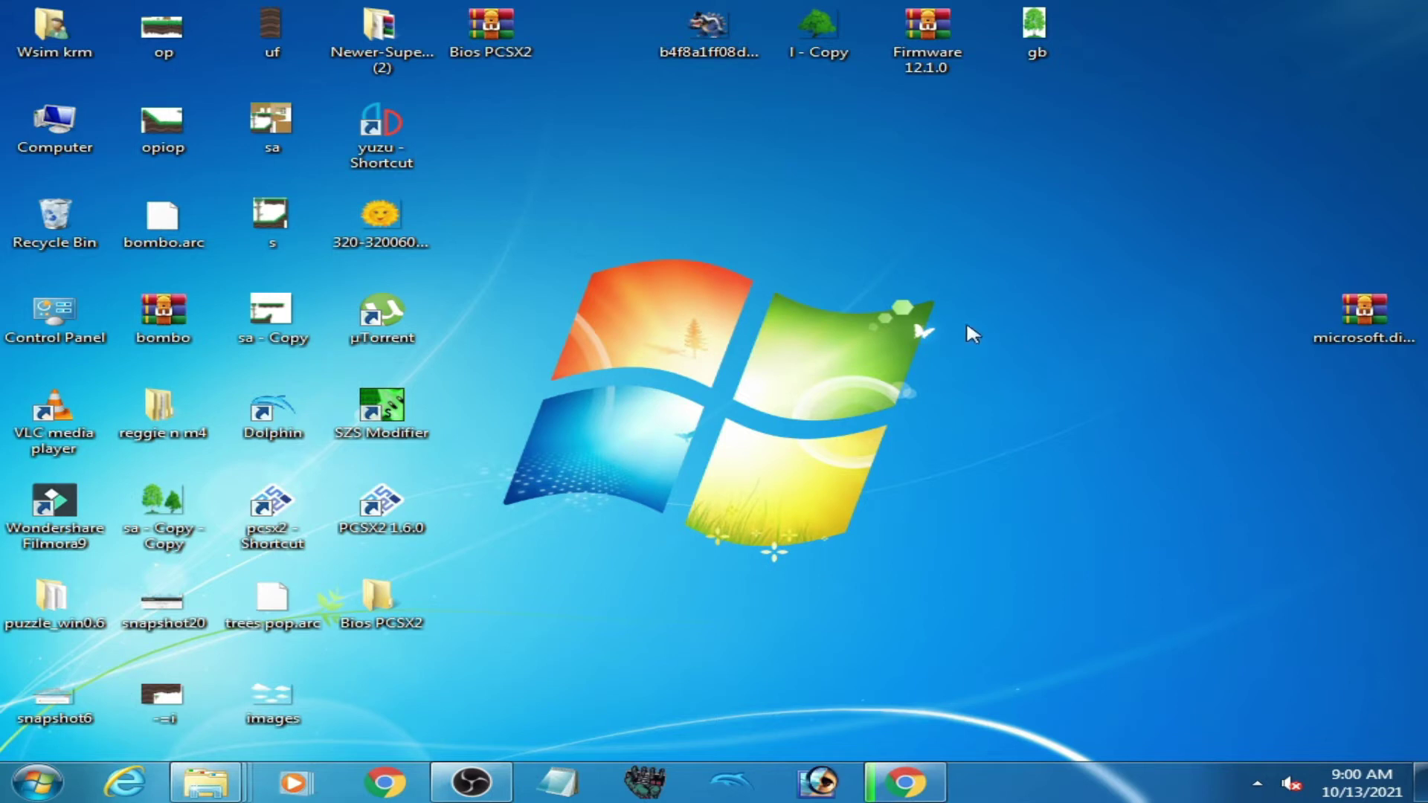
Extract the DirectX Direct3D archive into a microsoft.directx.direct3d folder on the desktop and open it.
drag(1371, 328, 1159, 348)
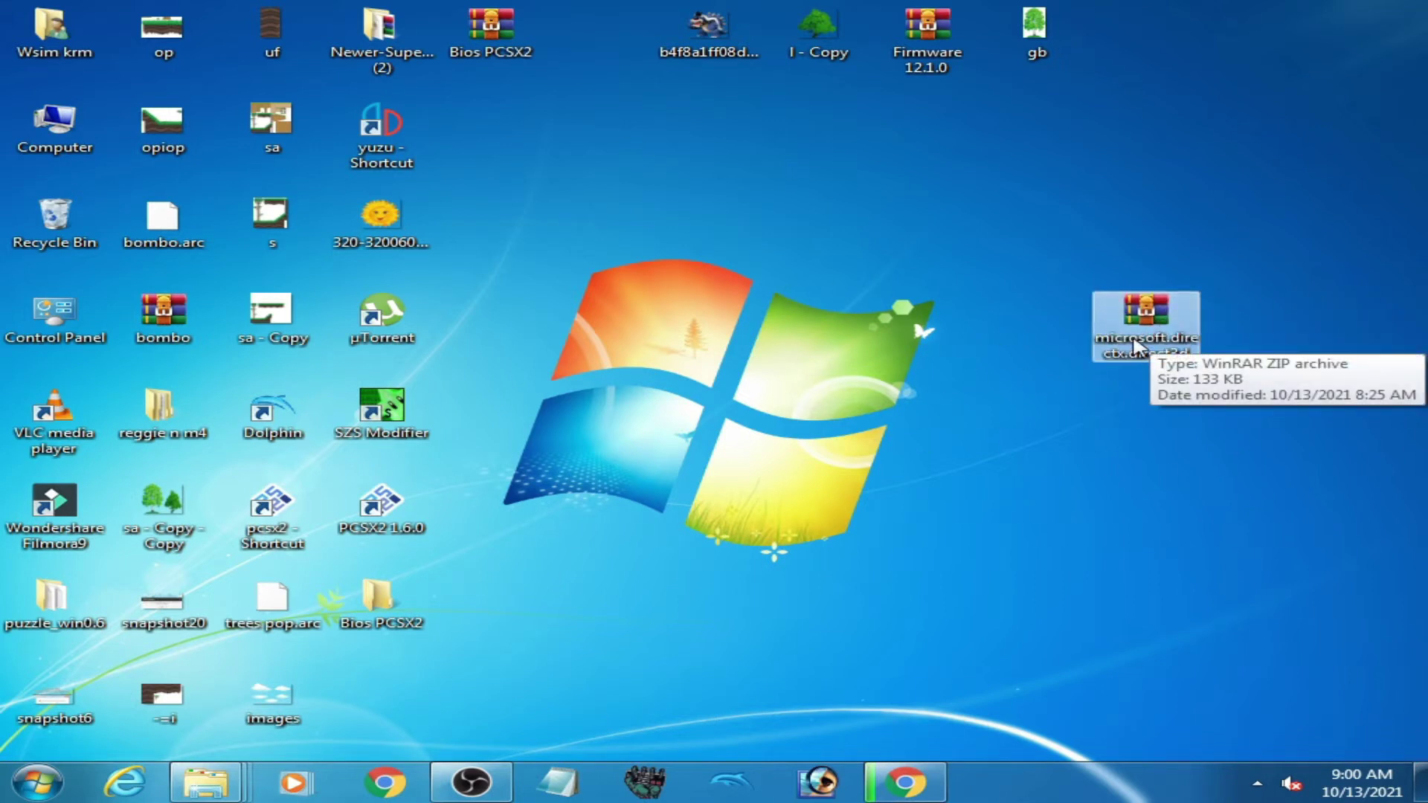
right_click(1143, 332)
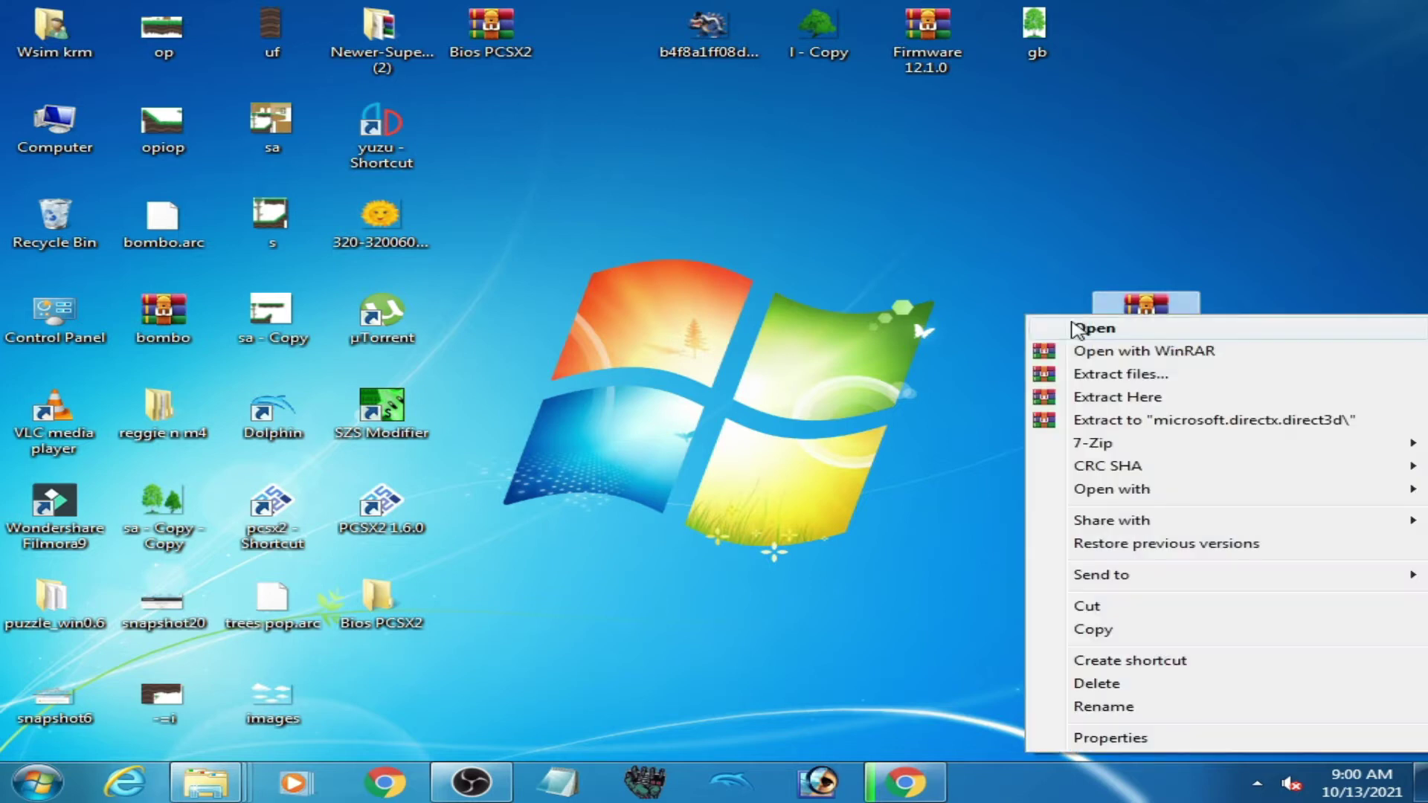
click(1087, 421)
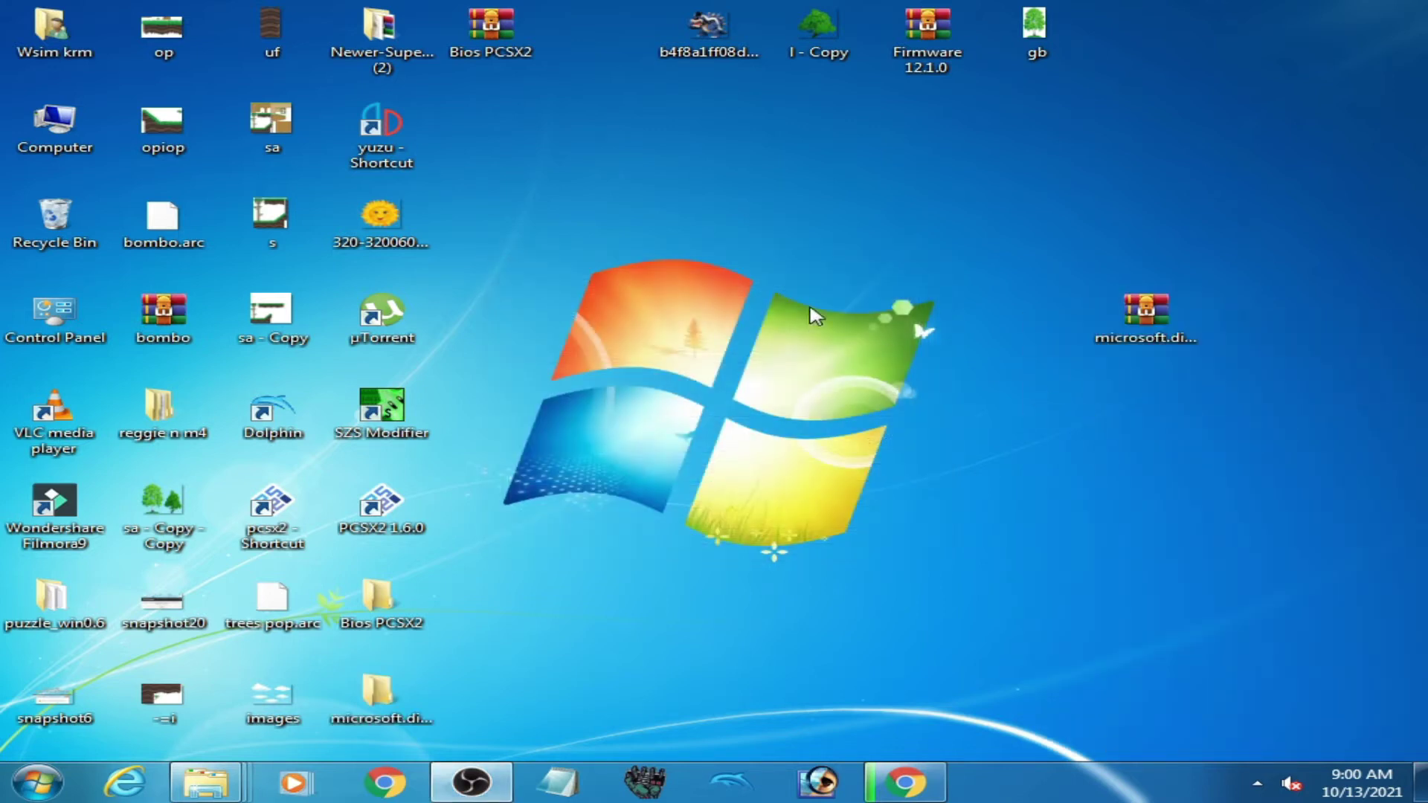
drag(376, 695, 706, 392)
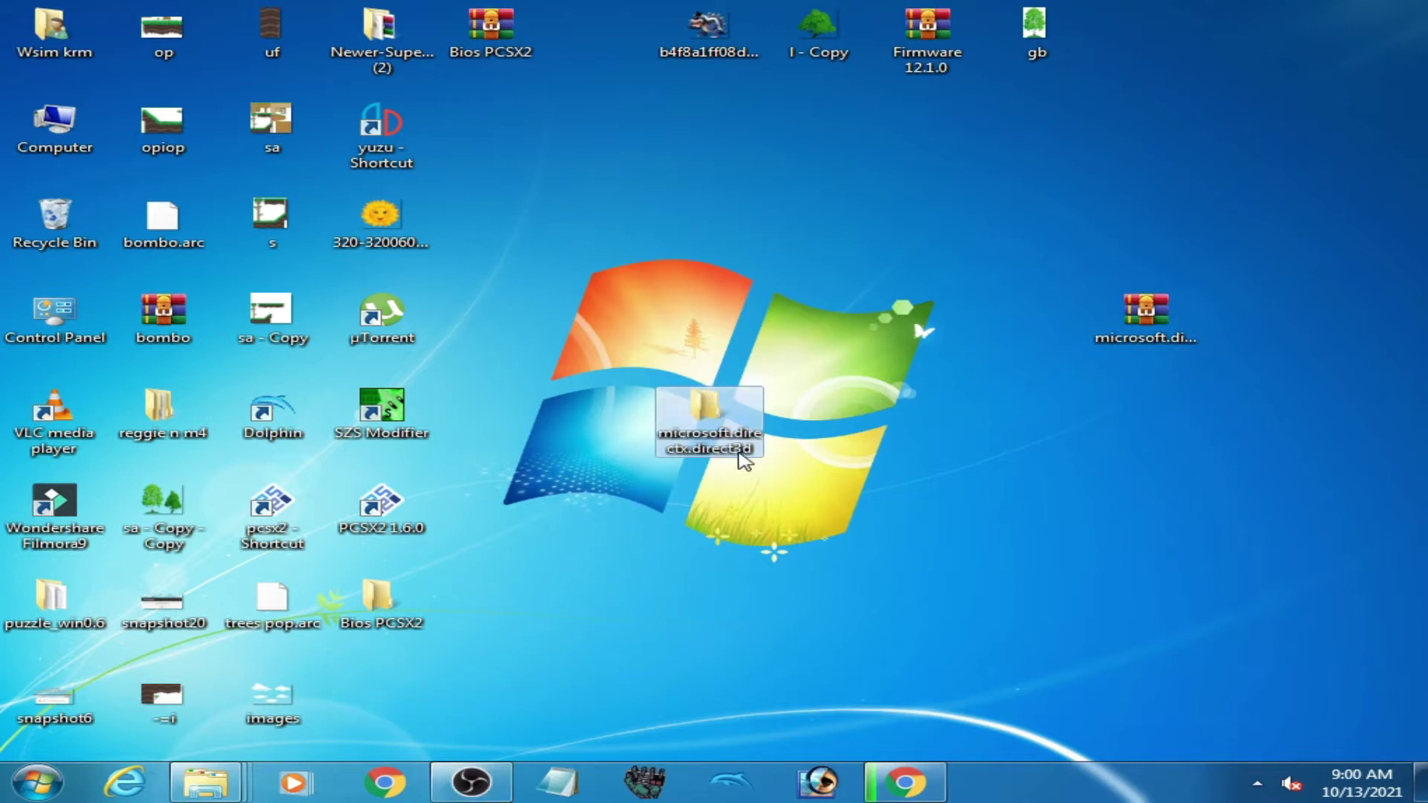
double_click(698, 434)
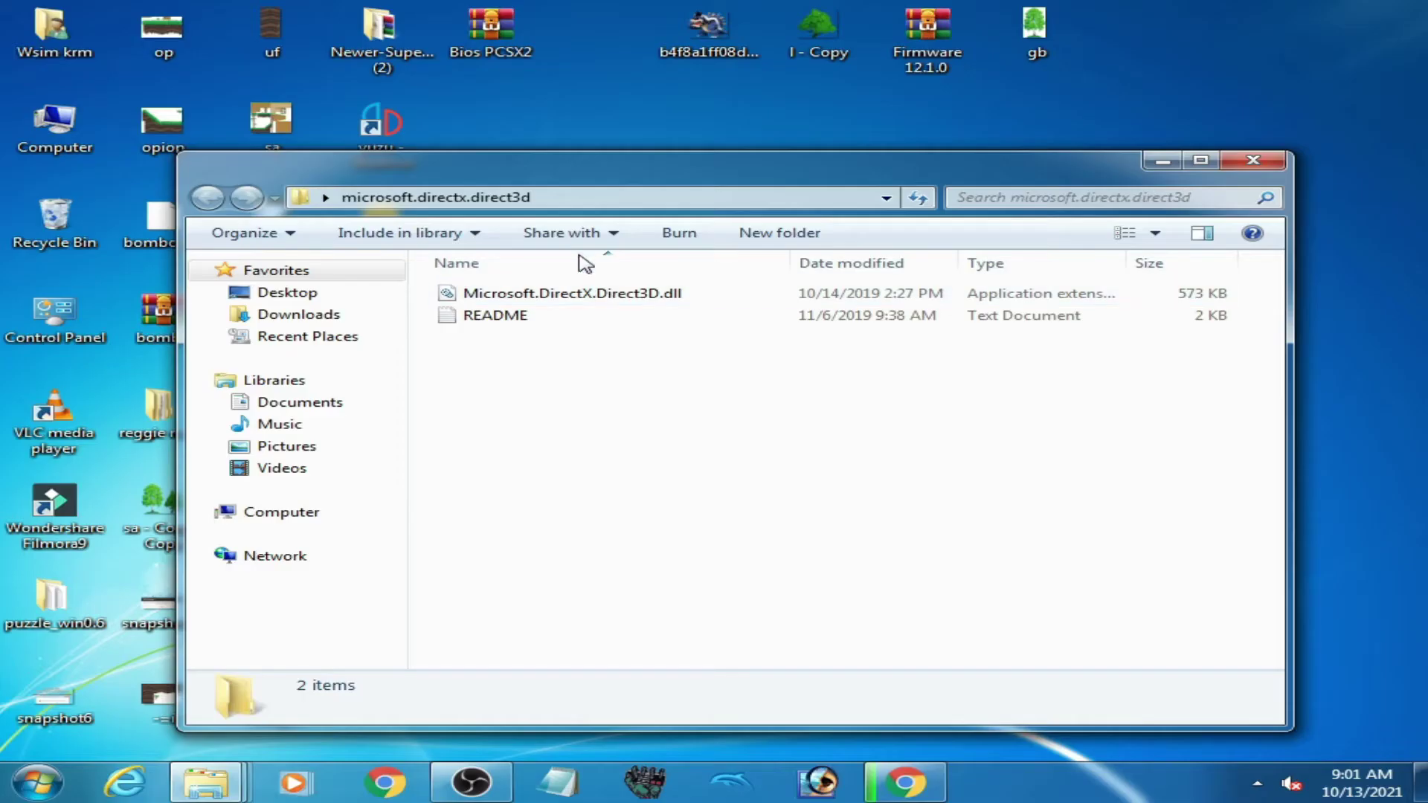
Open C:\Windows\System32 in a second window beside the extracted folder.
drag(569, 182, 790, 203)
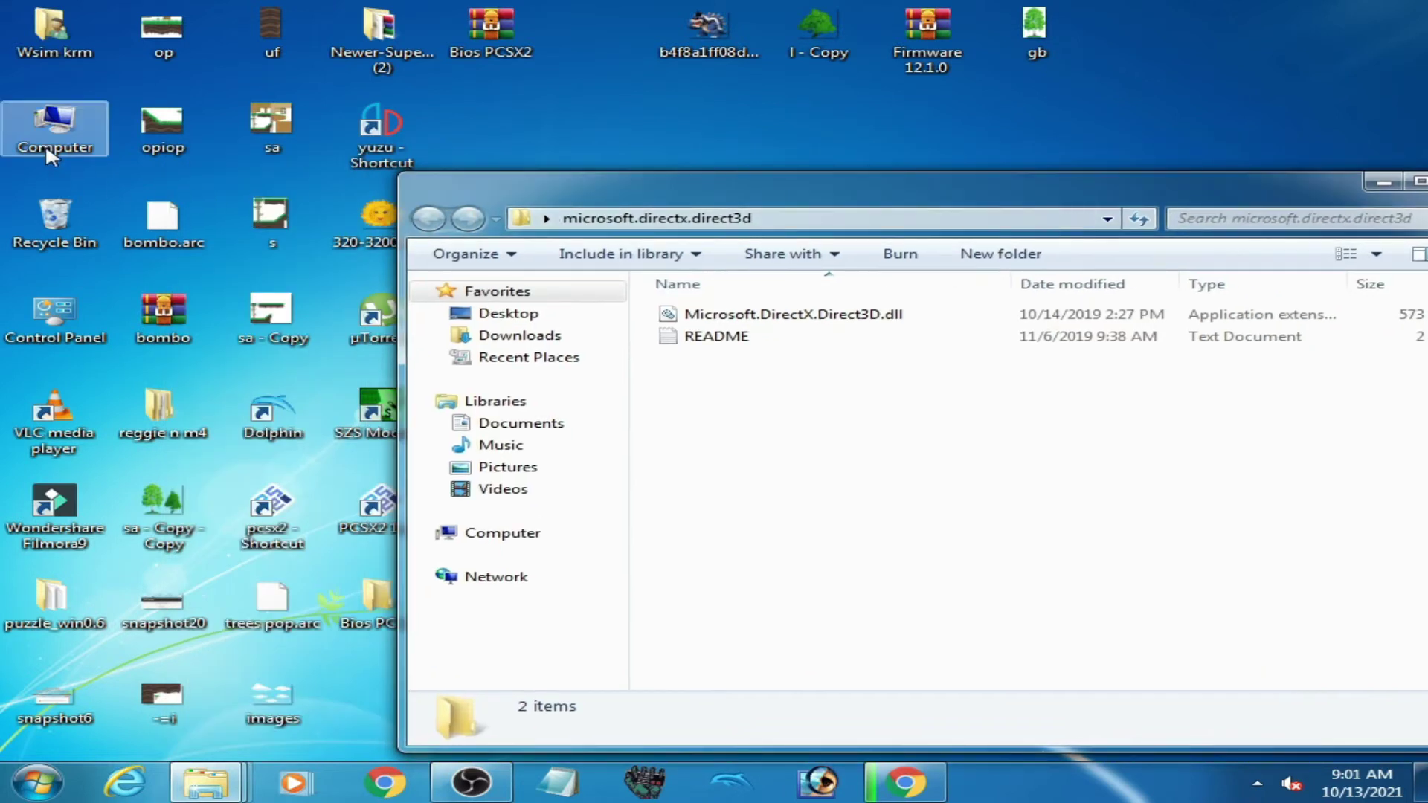
double_click(55, 126)
double_click(446, 167)
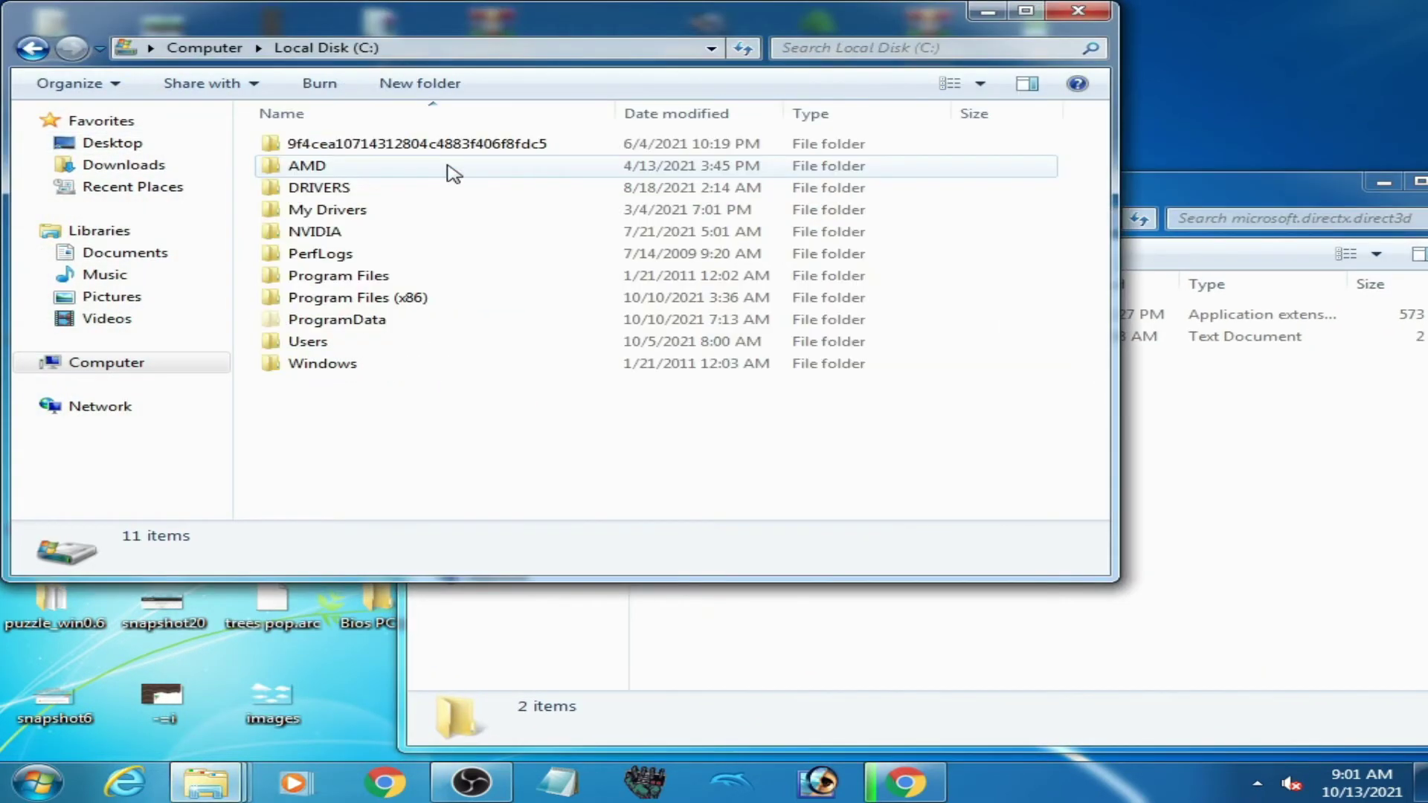
double_click(323, 369)
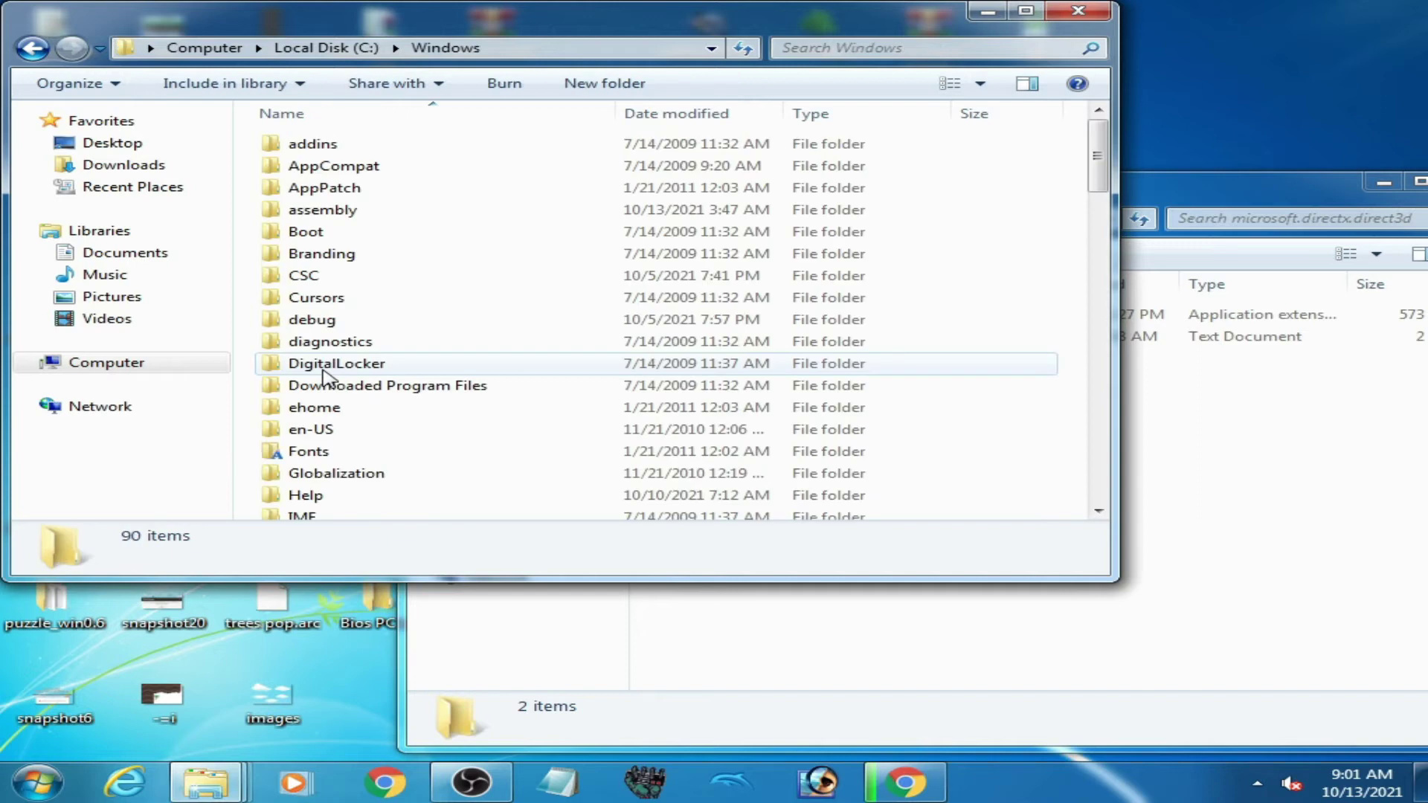
drag(1097, 160, 1146, 315)
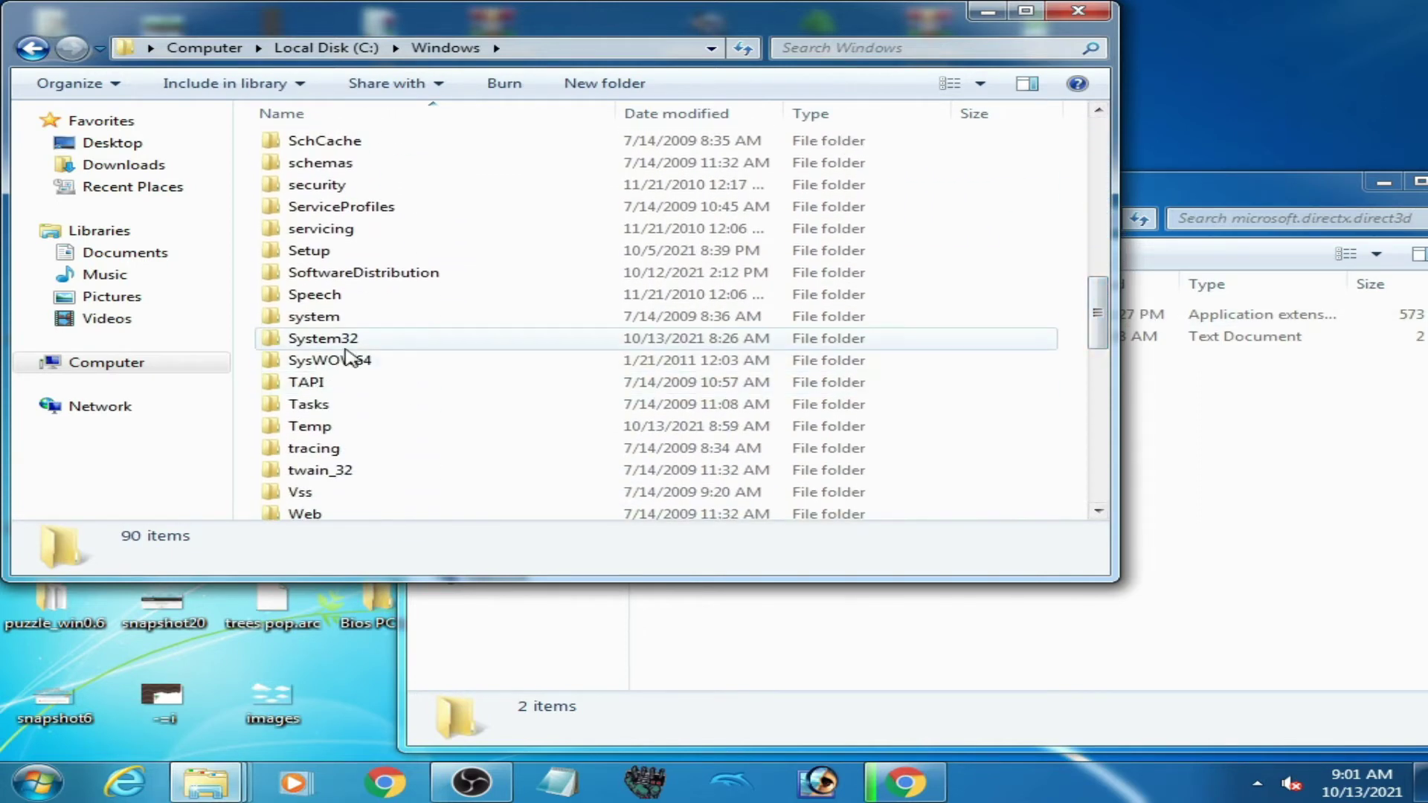
double_click(329, 346)
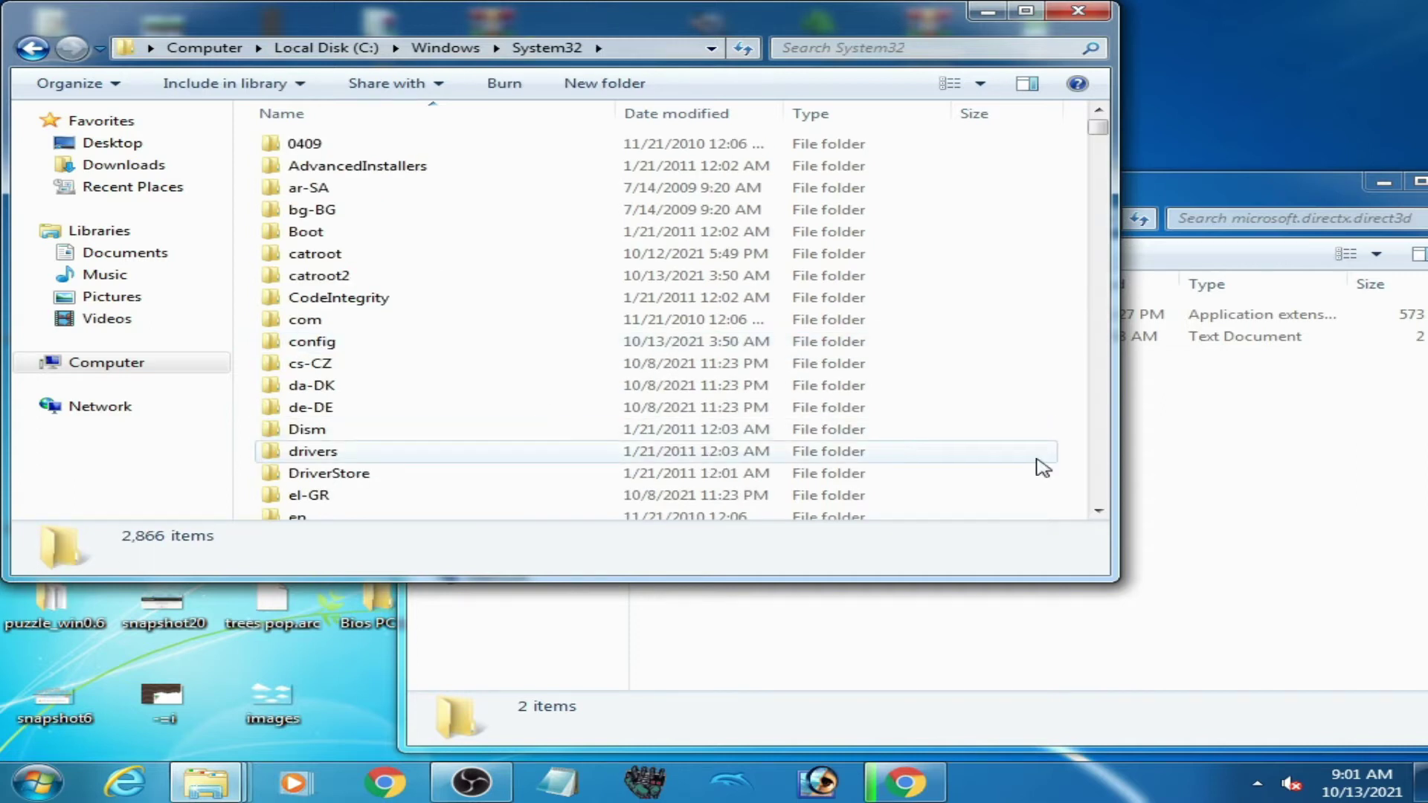
click(1131, 450)
right_click(828, 319)
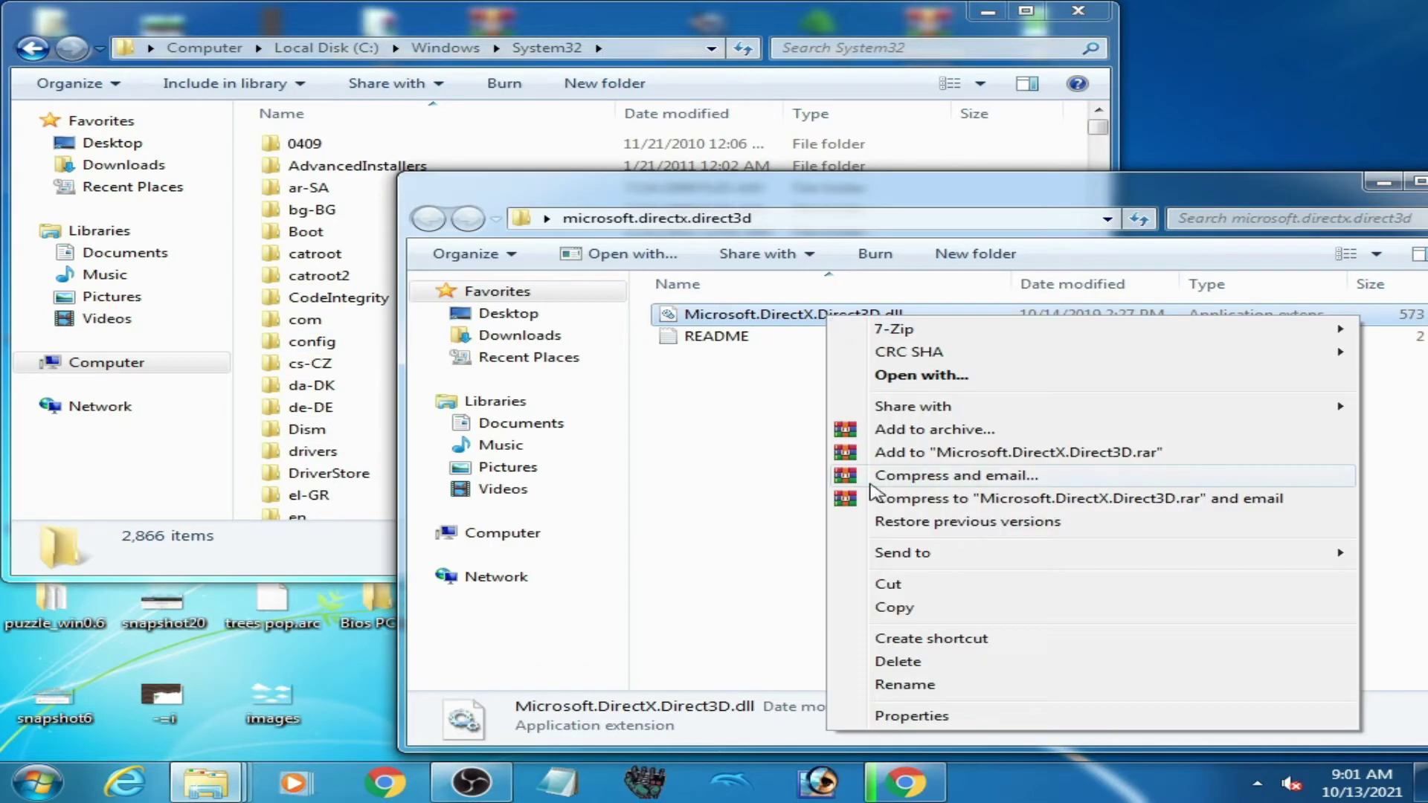
Copy Microsoft.DirectX.Direct3D.dll into C:\Windows\System32, granting administrator permission.
click(855, 606)
click(248, 414)
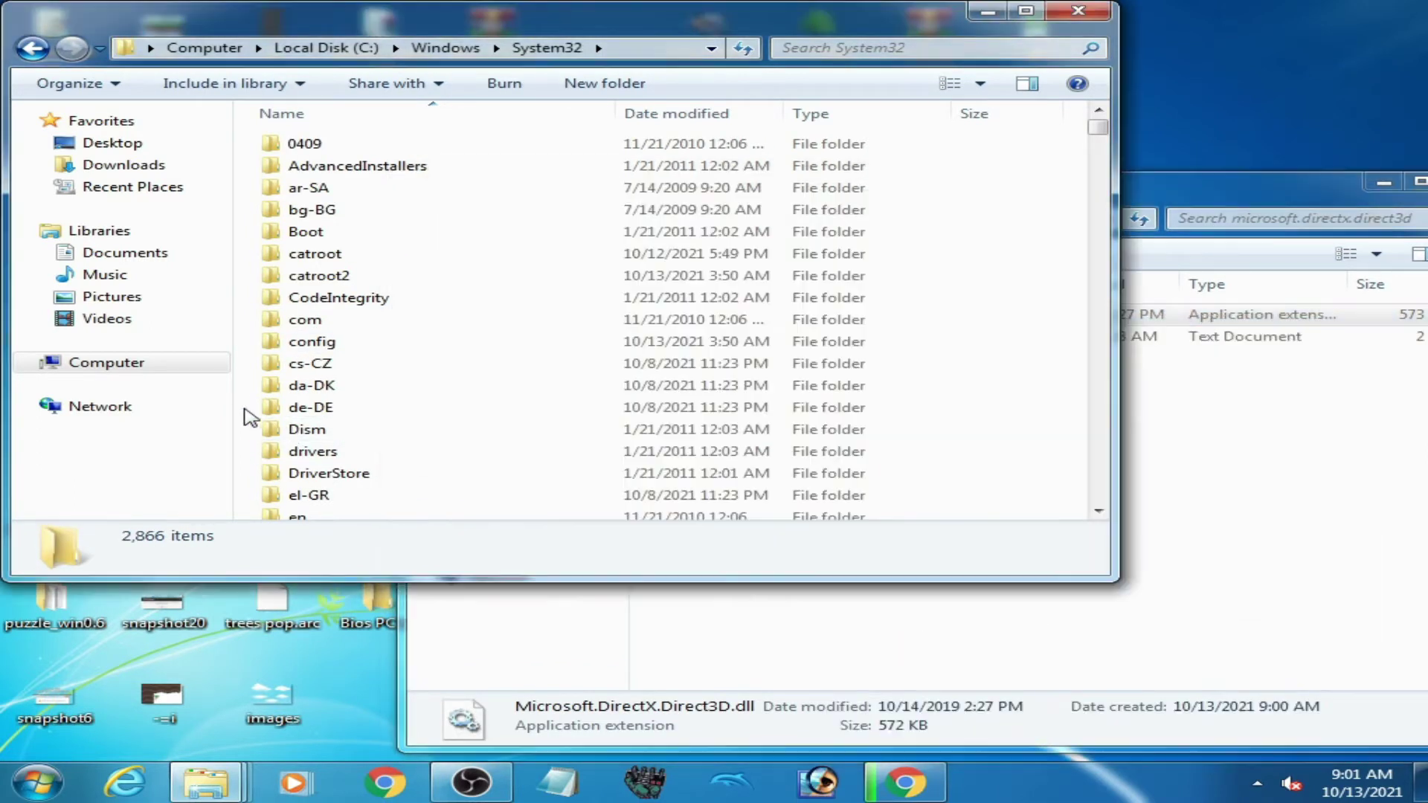
right_click(246, 410)
click(301, 523)
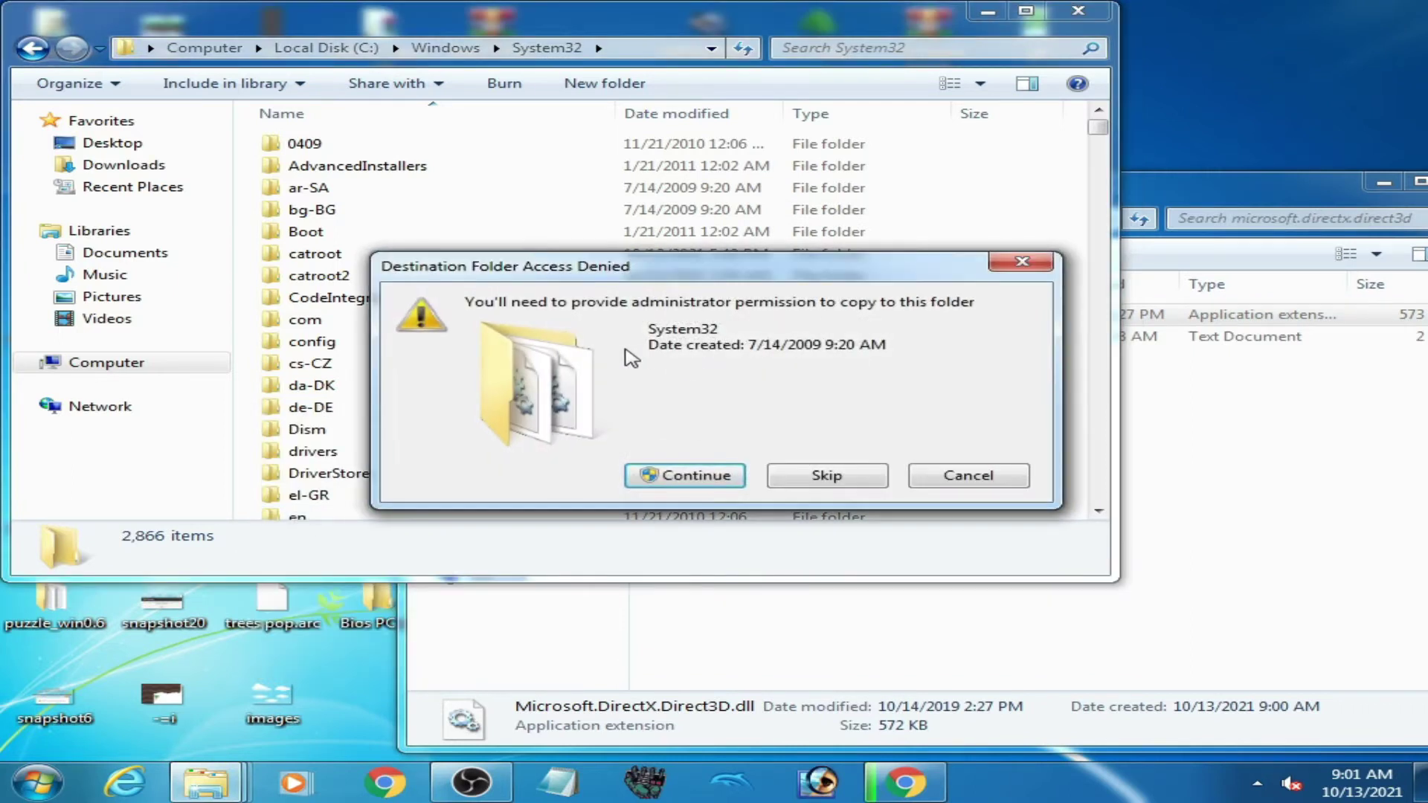
click(696, 476)
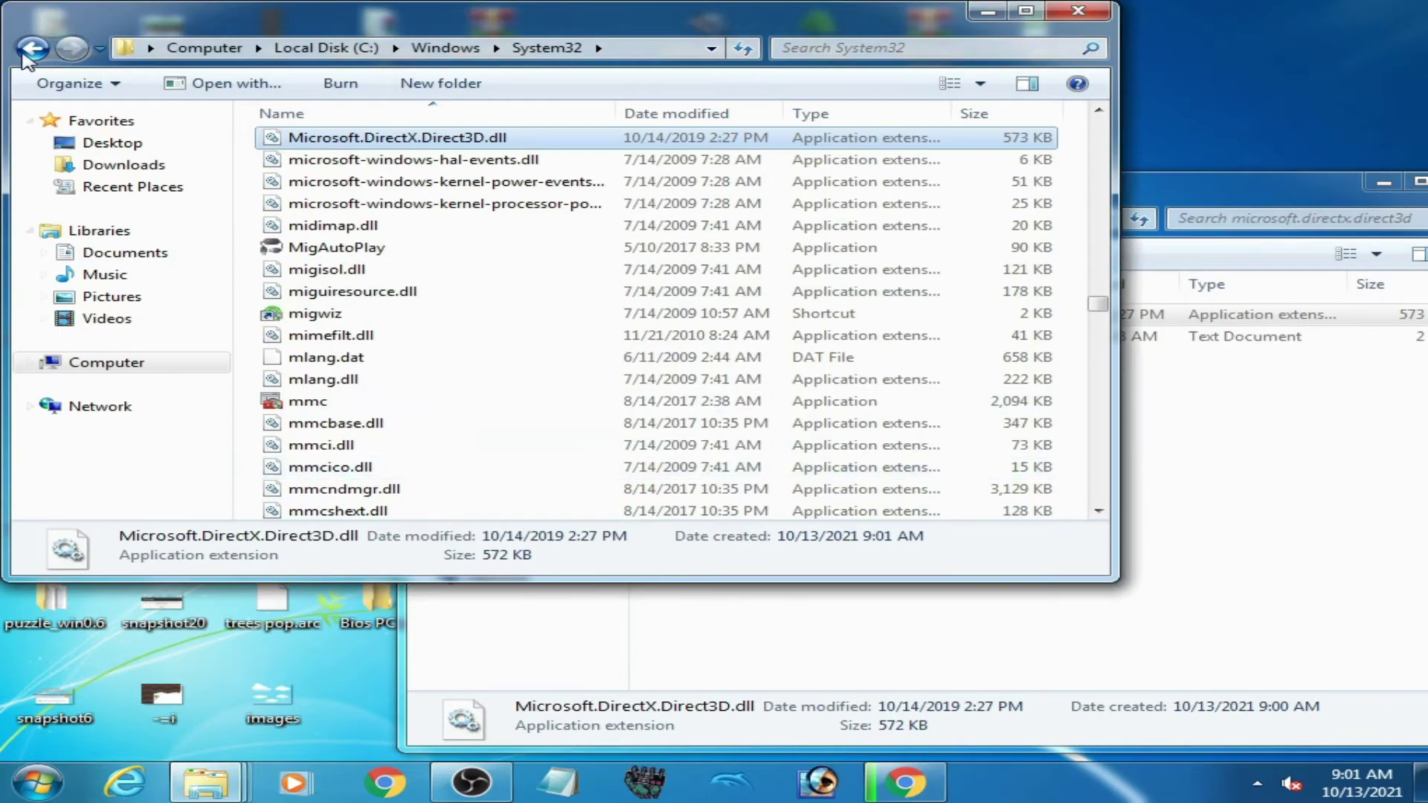
Copy the same DLL into C:\Windows\SysWOW64, then close both Explorer windows.
click(22, 56)
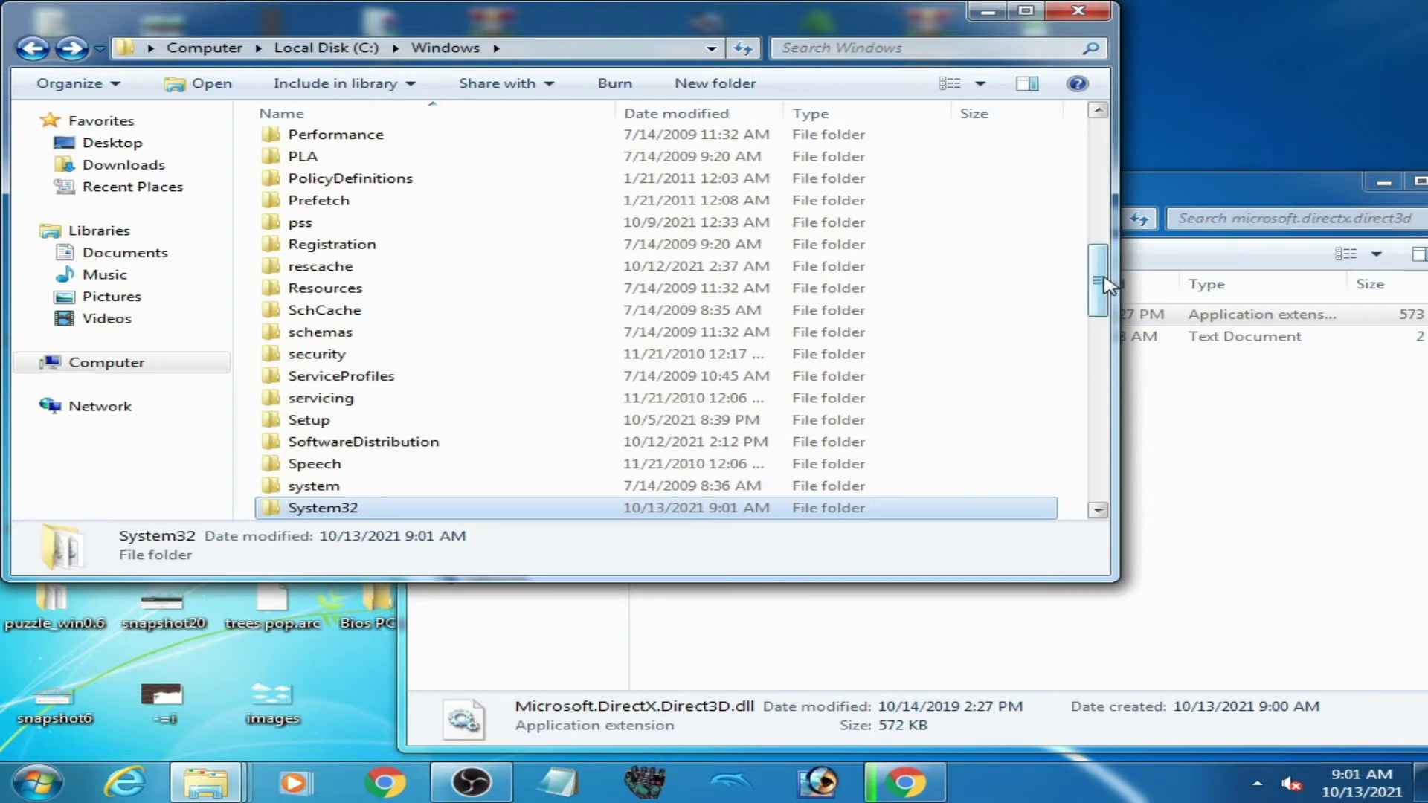
scroll(1042, 319, down, 3)
double_click(290, 354)
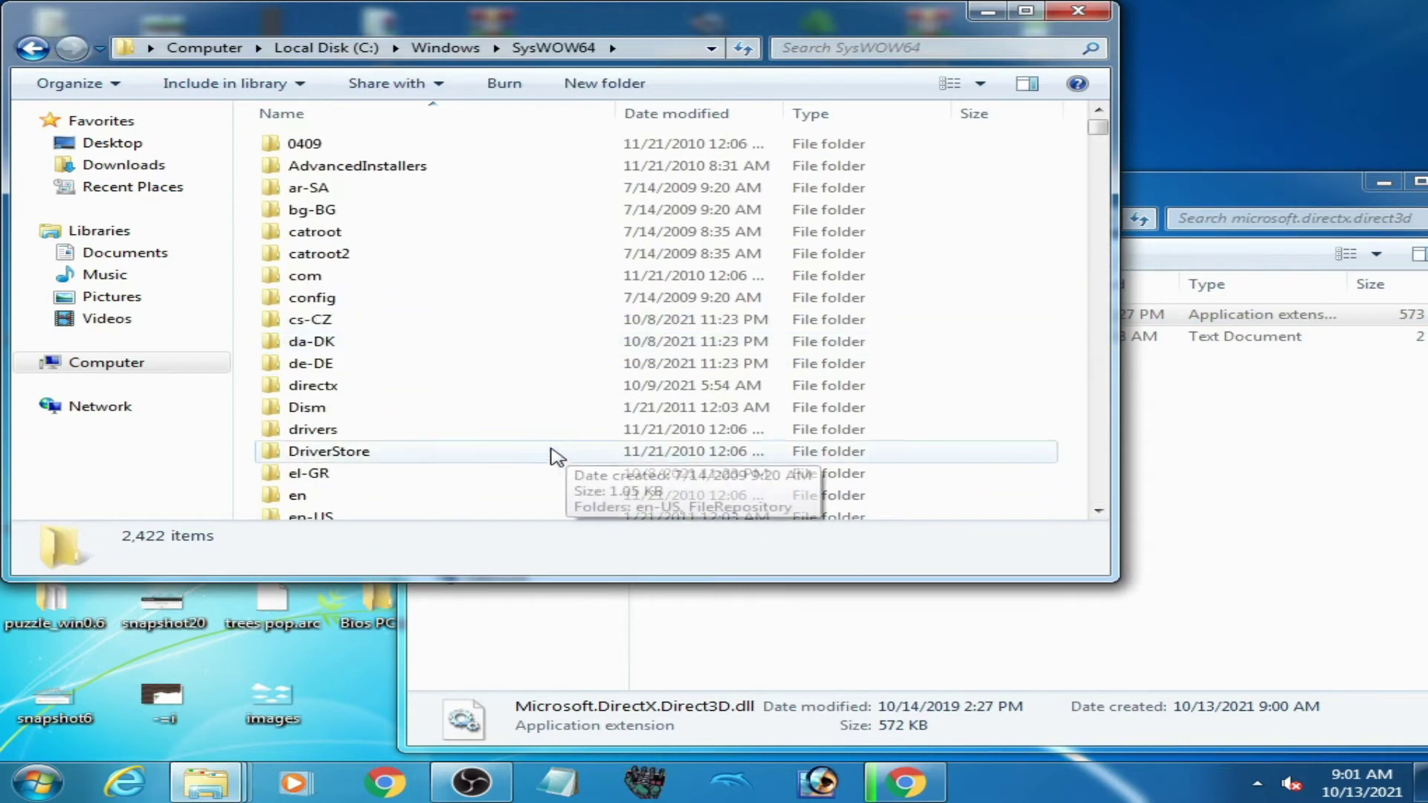
click(1275, 430)
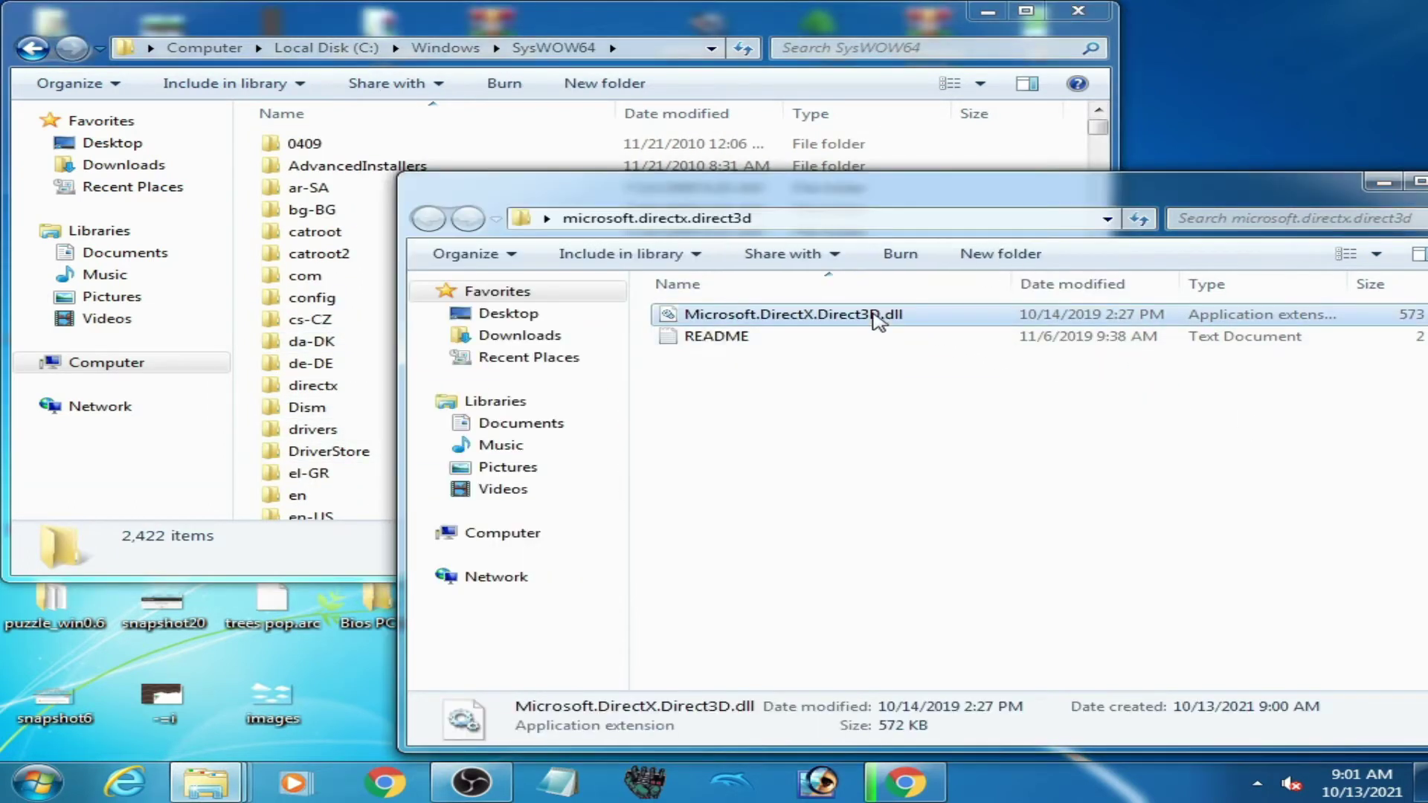
right_click(878, 319)
click(923, 605)
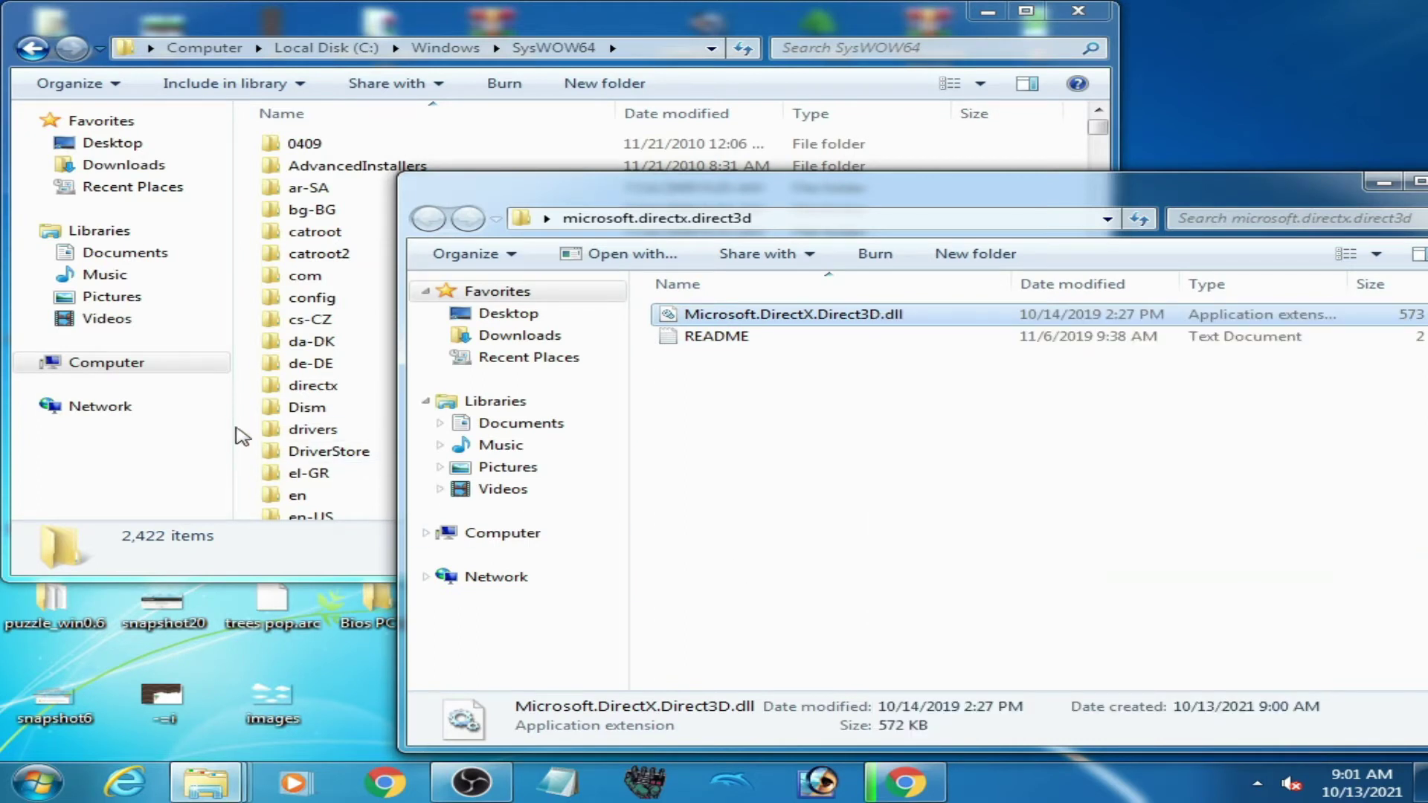
right_click(242, 437)
click(283, 534)
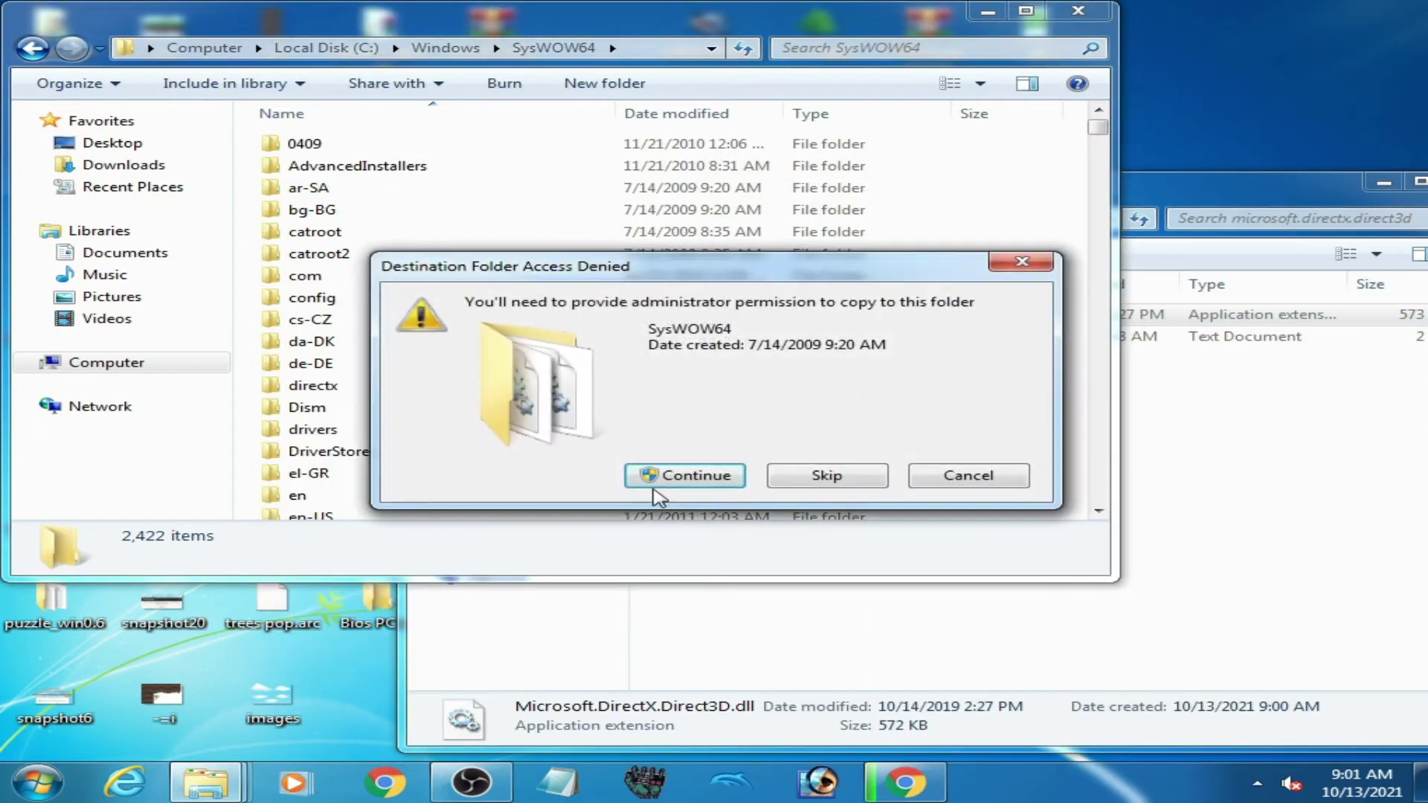
click(688, 480)
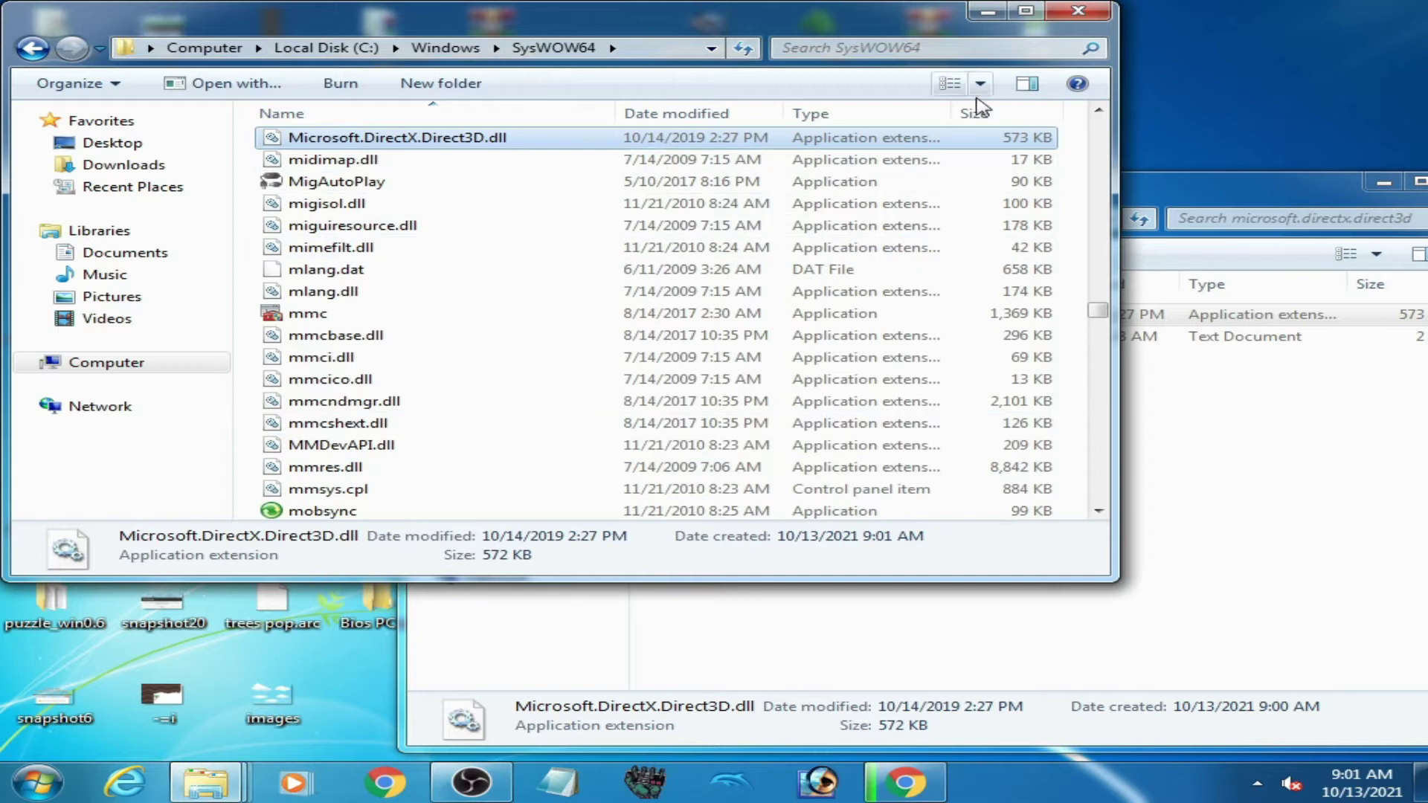
click(1077, 11)
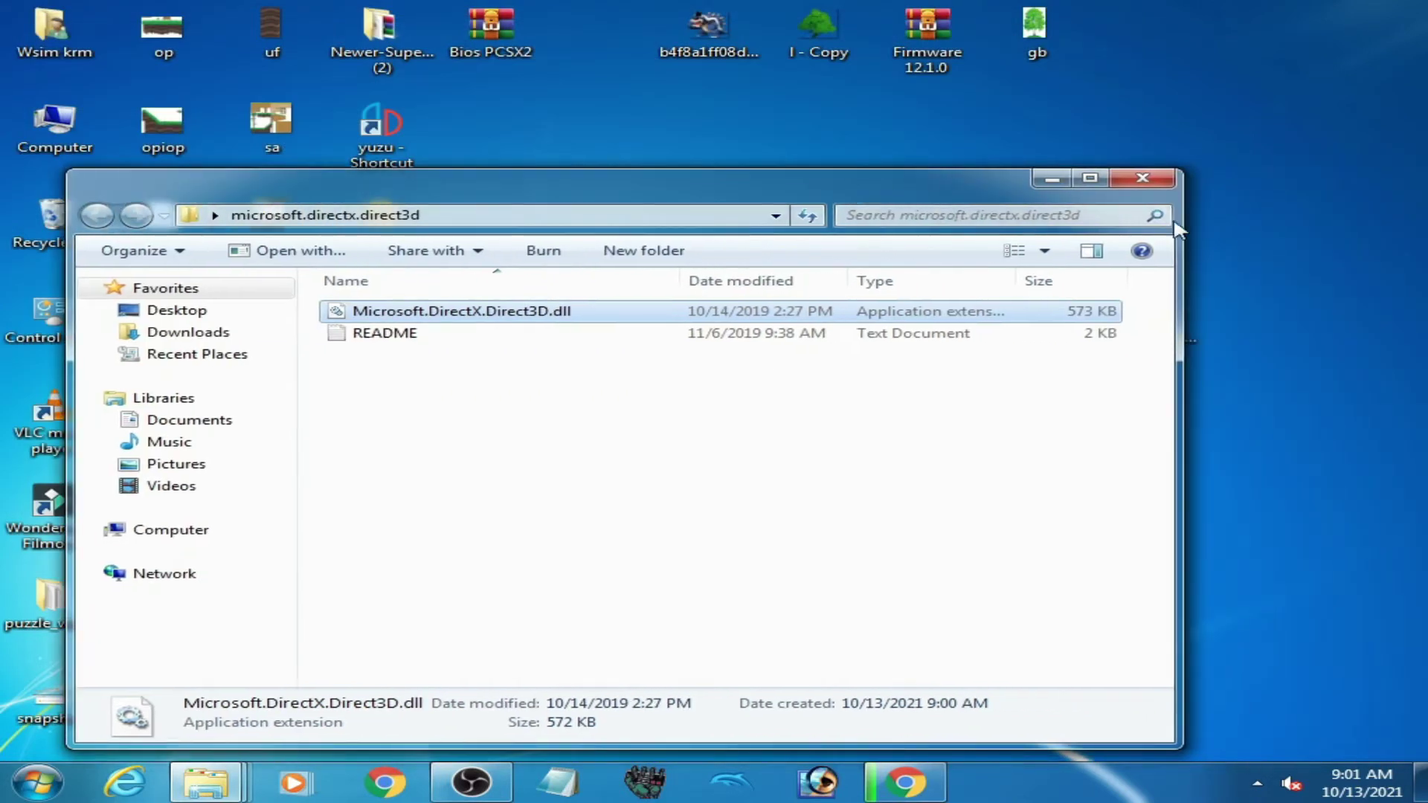
click(1142, 179)
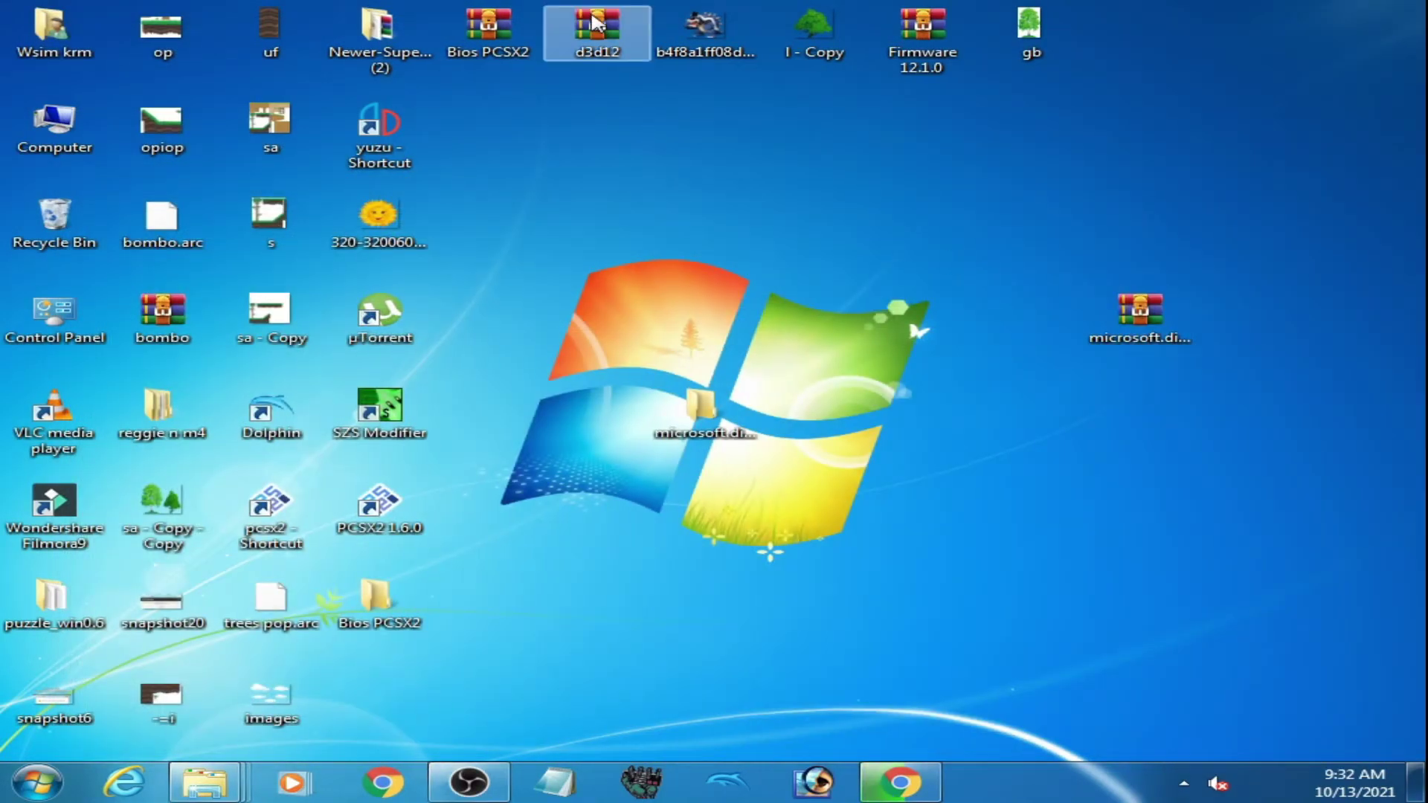
Extract d3d12.zip into a d3d12 folder on the desktop and open it.
drag(788, 268, 900, 391)
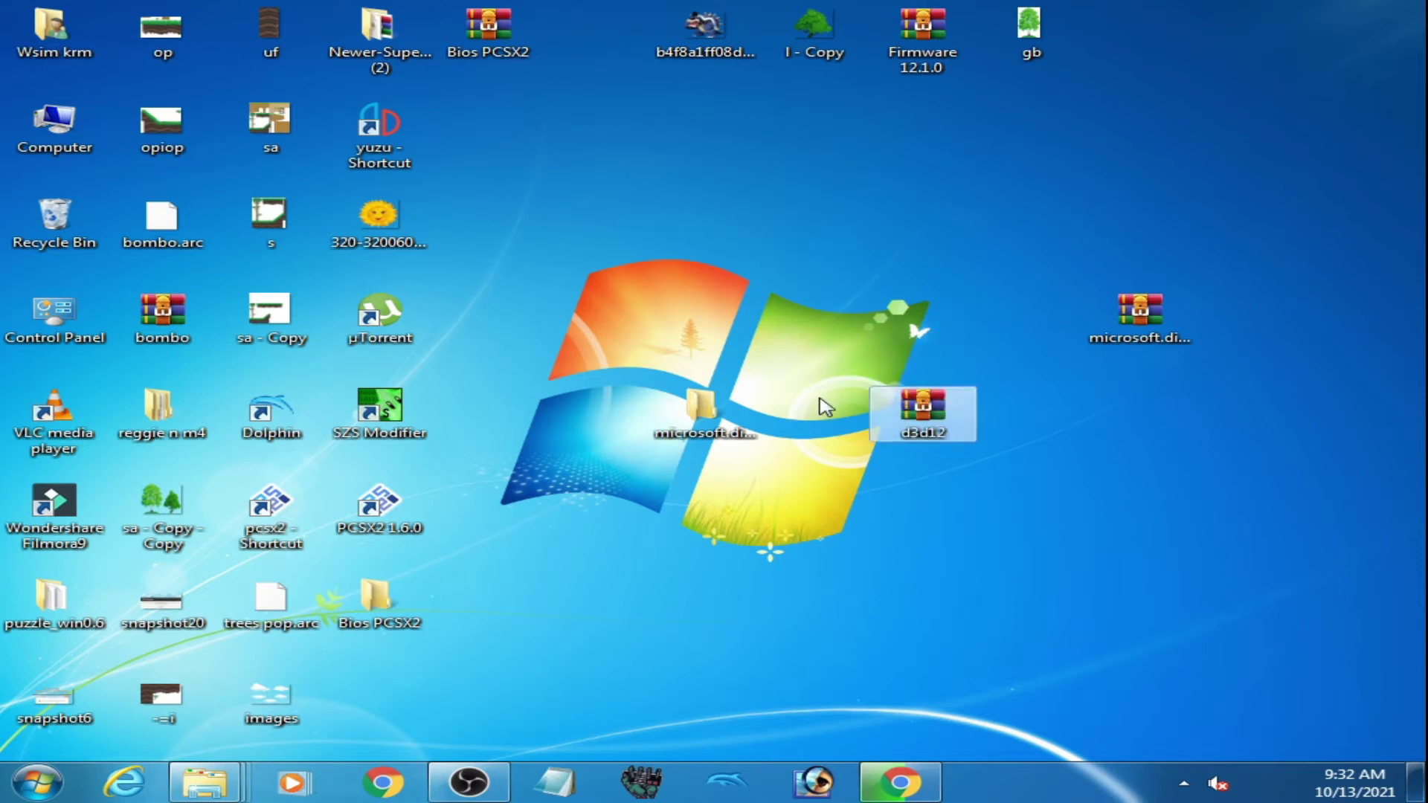
right_click(930, 423)
click(997, 429)
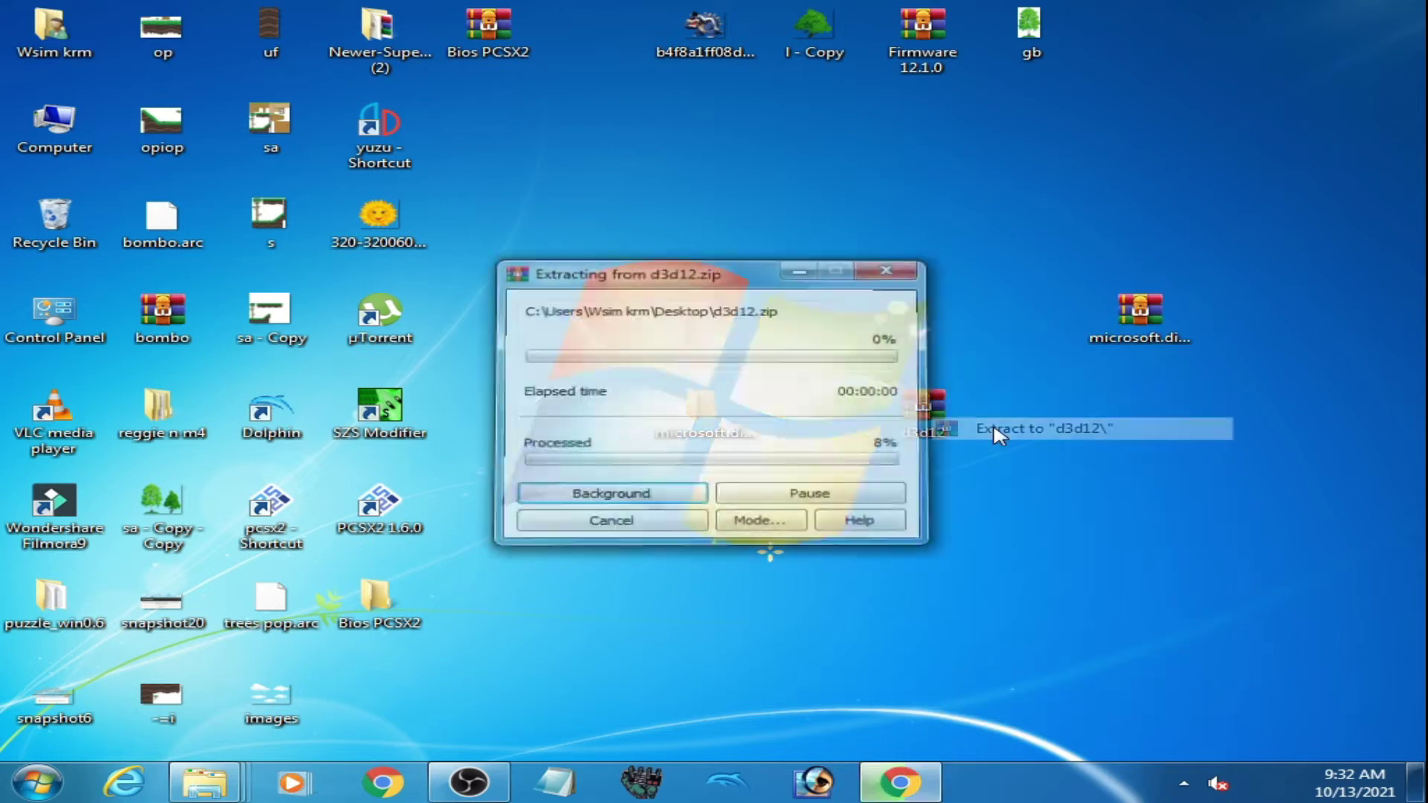
drag(375, 692, 1027, 495)
double_click(1034, 520)
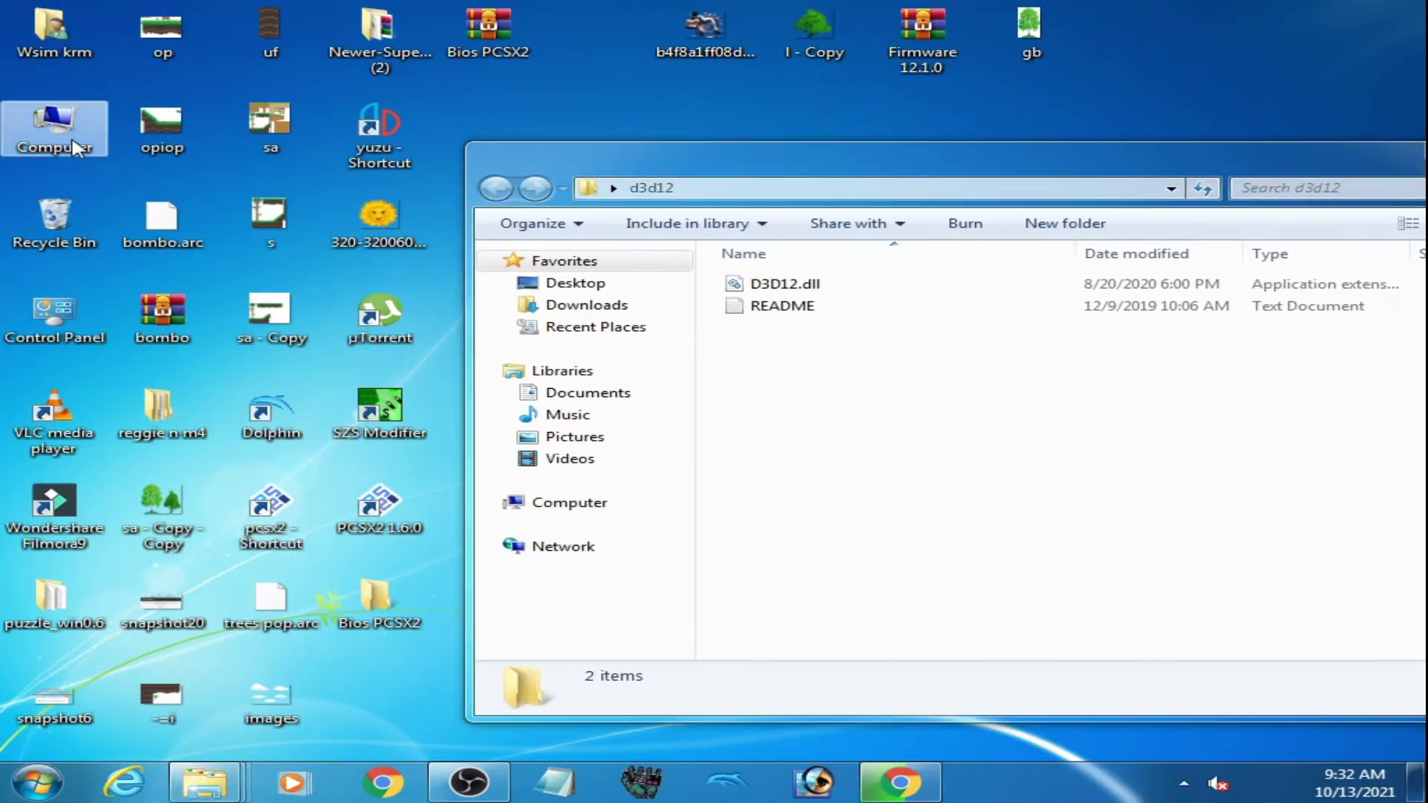
Open C:\Windows\System32 in another window next to the d3d12 folder.
double_click(74, 147)
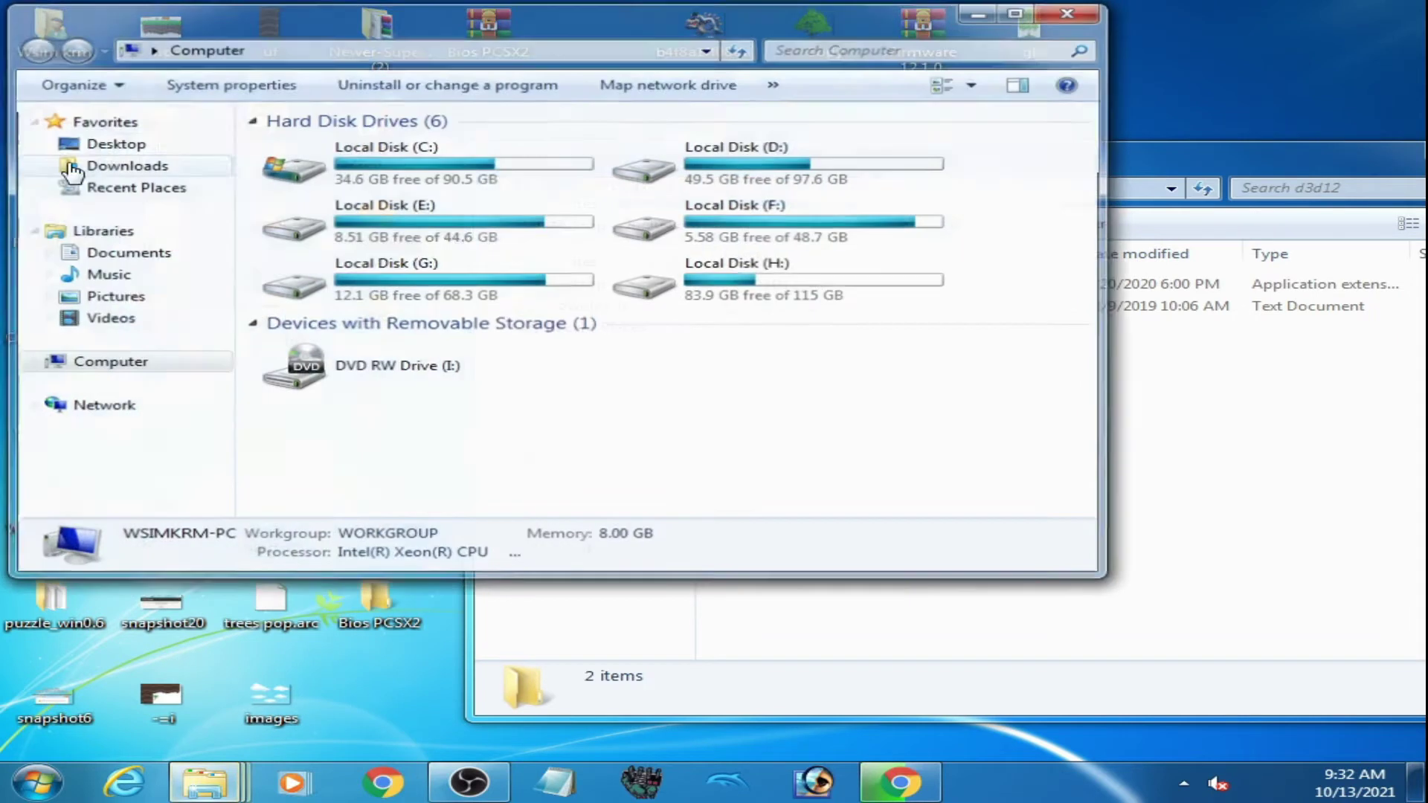
double_click(357, 145)
double_click(379, 372)
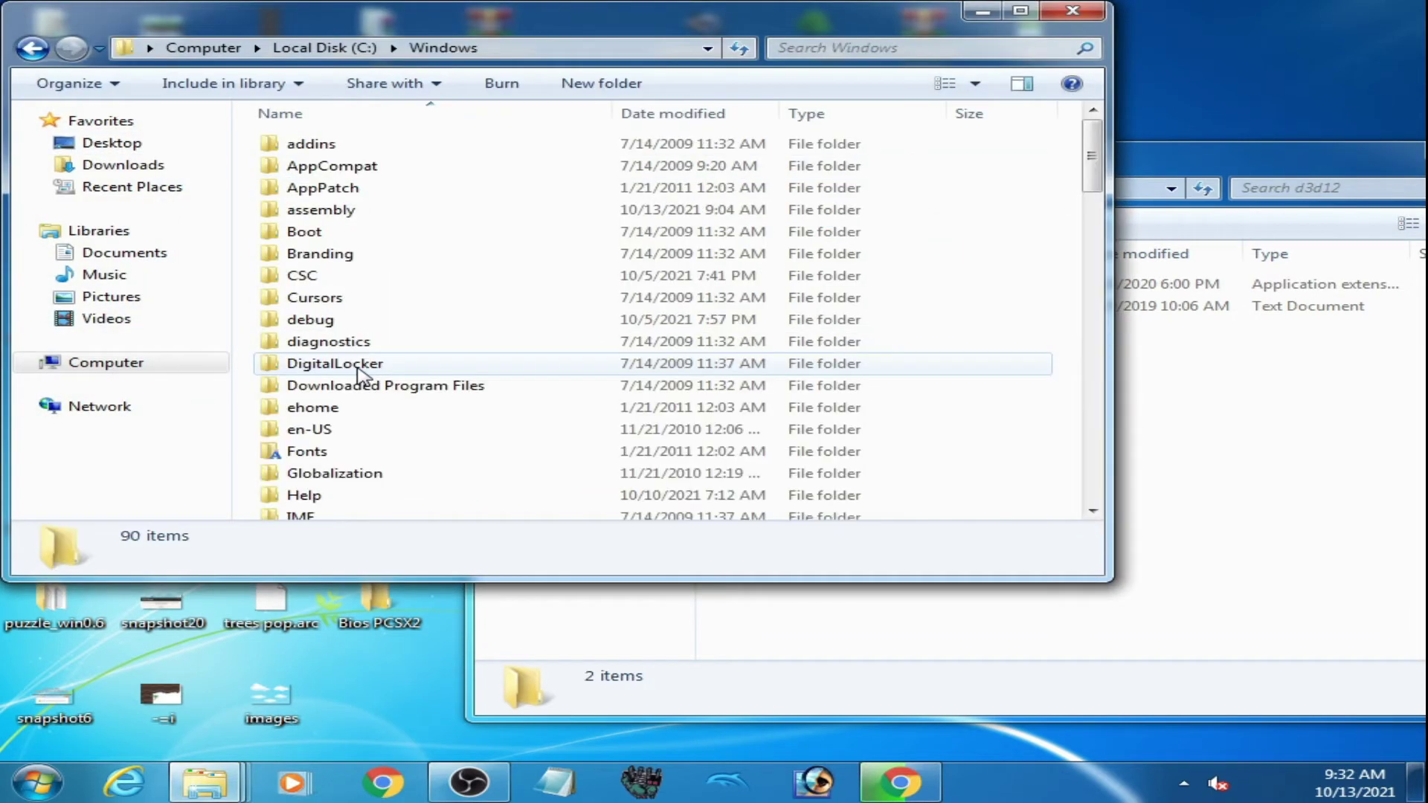
drag(1097, 153, 1105, 305)
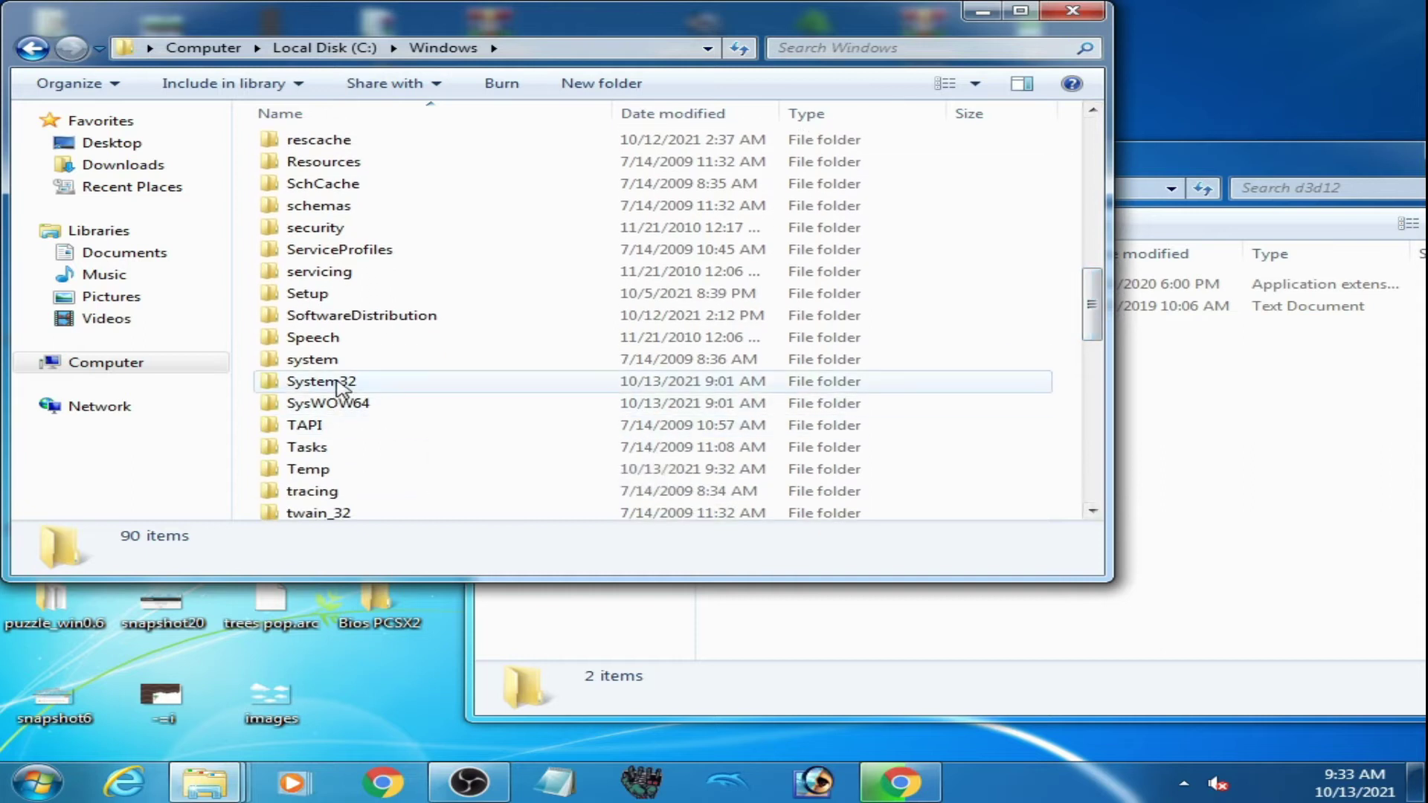
double_click(380, 381)
click(1228, 462)
Copy D3D12.dll into C:\Windows\System32, granting administrator permission.
right_click(766, 284)
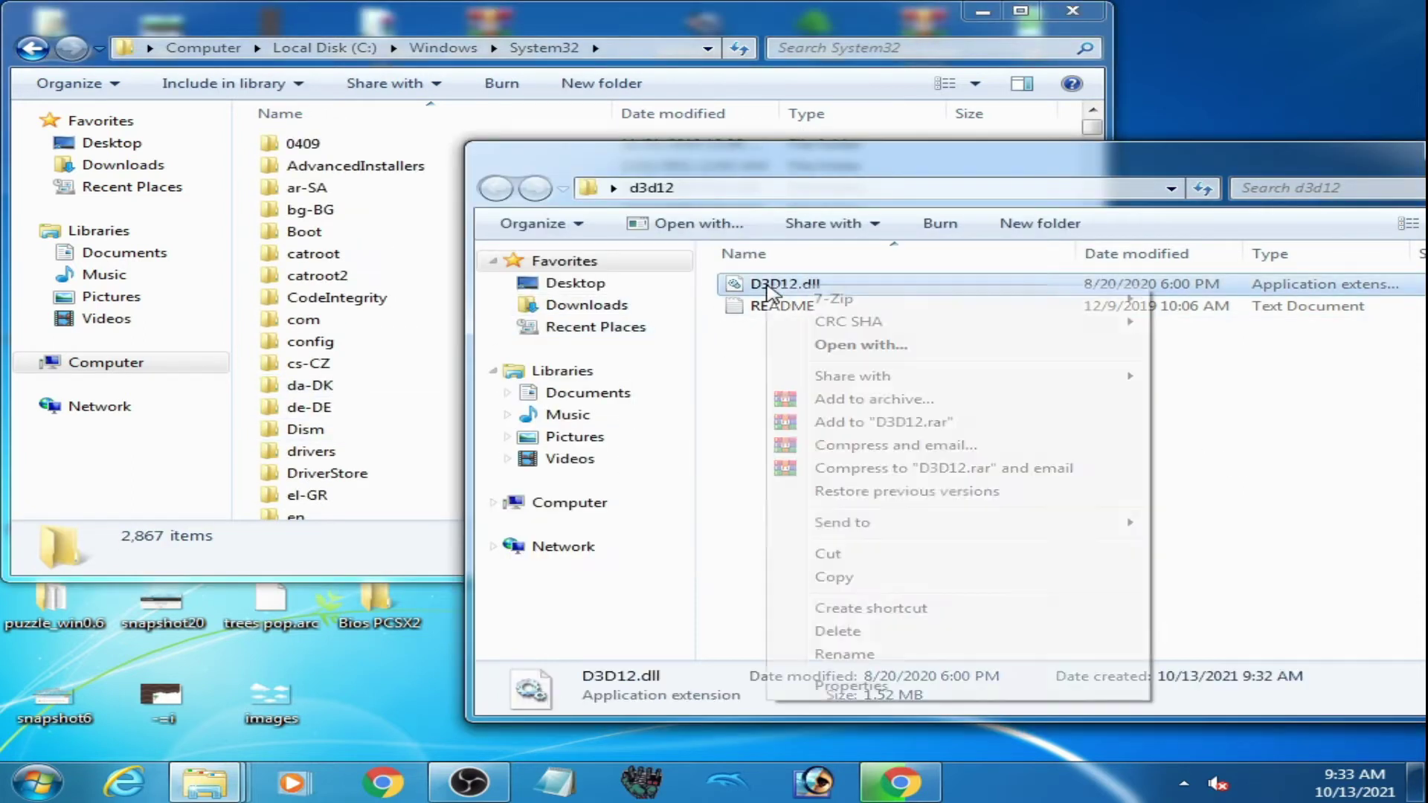
click(855, 577)
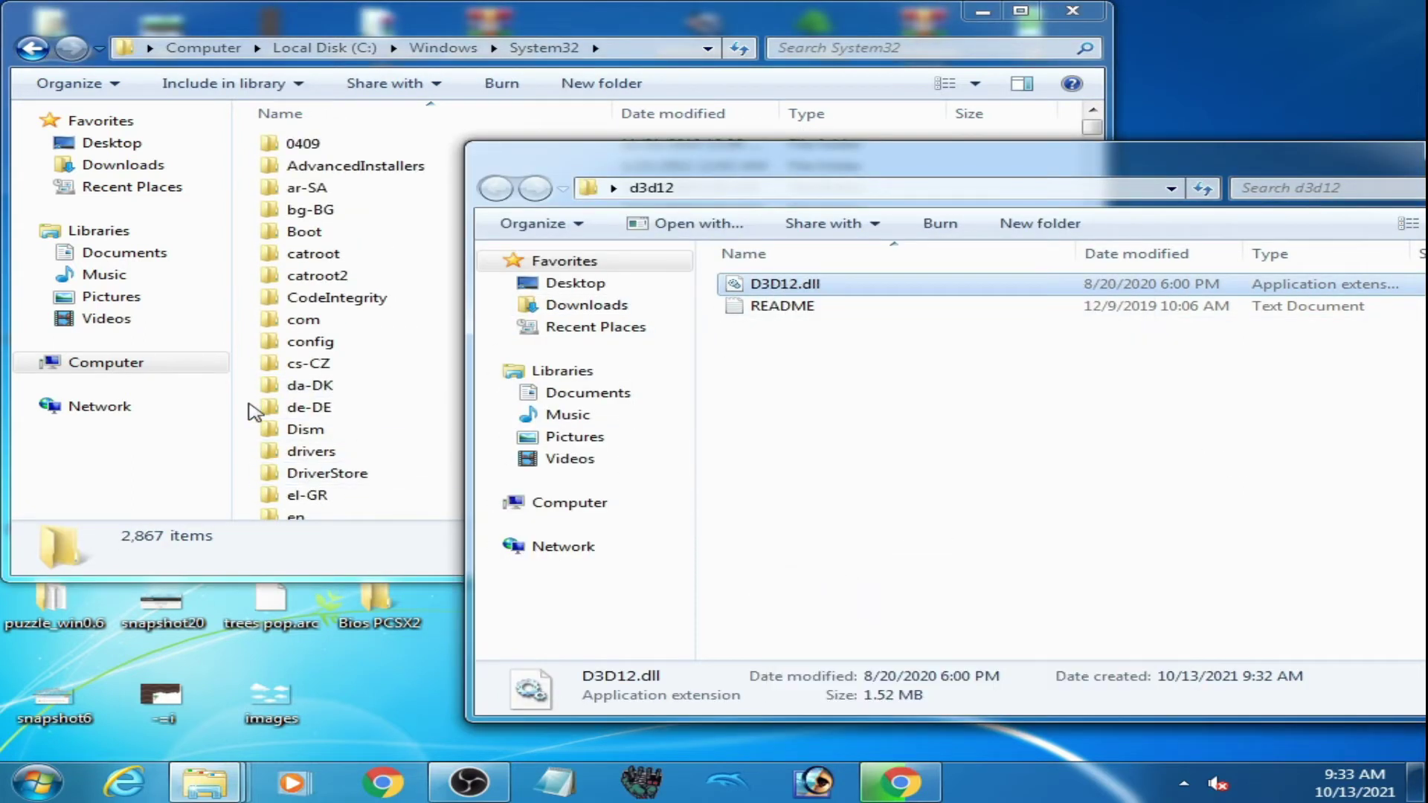
right_click(248, 402)
click(302, 523)
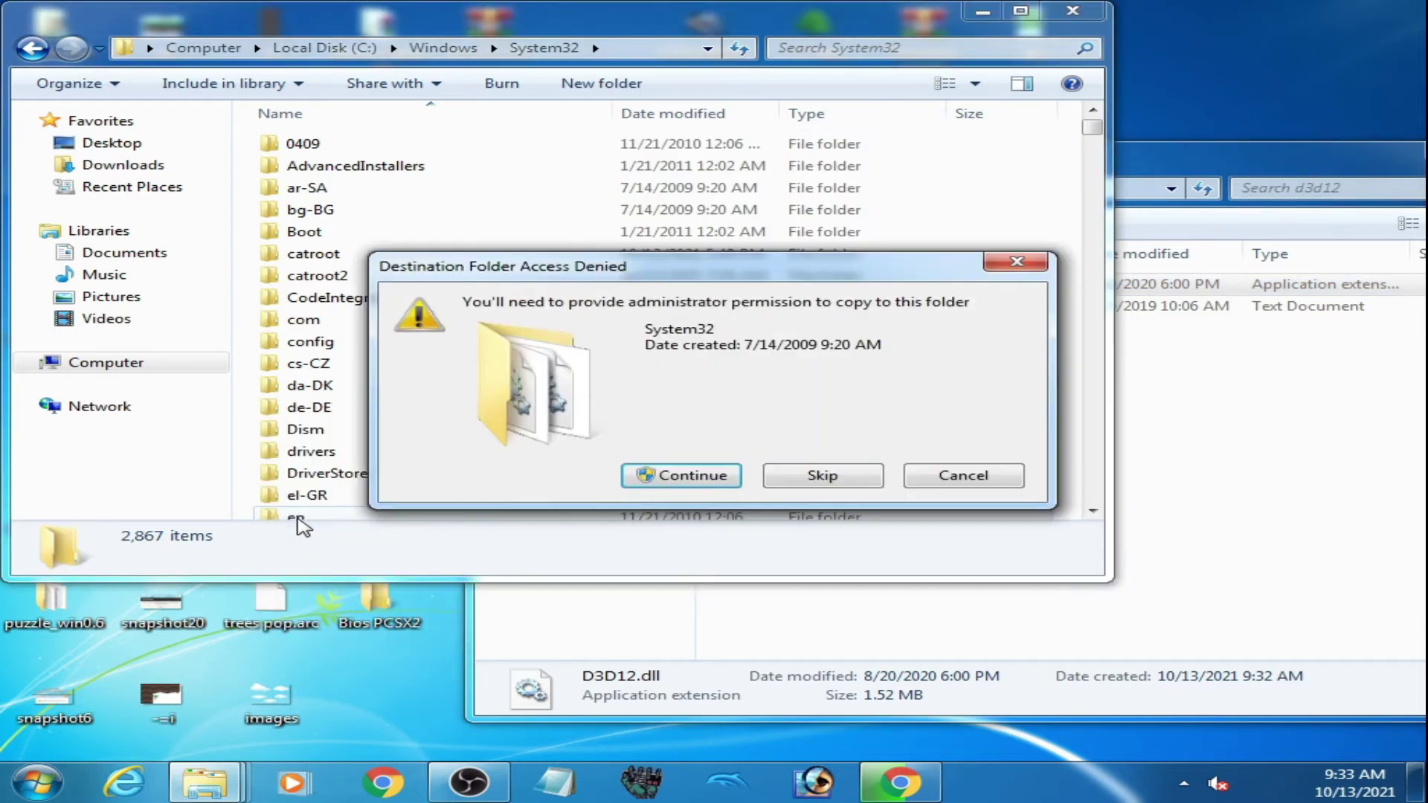
click(679, 477)
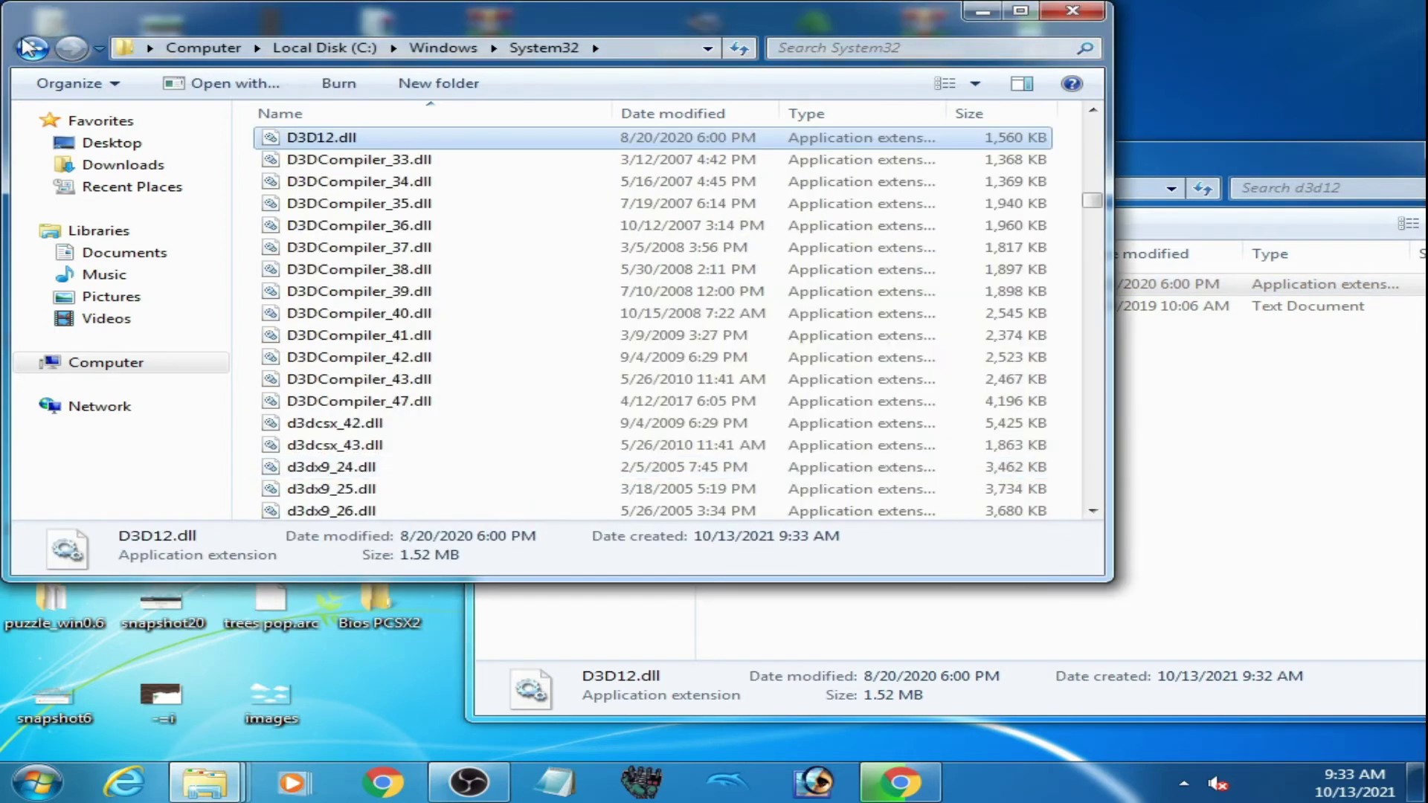
Copy D3D12.dll into C:\Windows\SysWOW64 as well, granting administrator permission.
click(33, 49)
scroll(997, 253, down, 3)
click(372, 349)
double_click(372, 350)
key(alt+Tab)
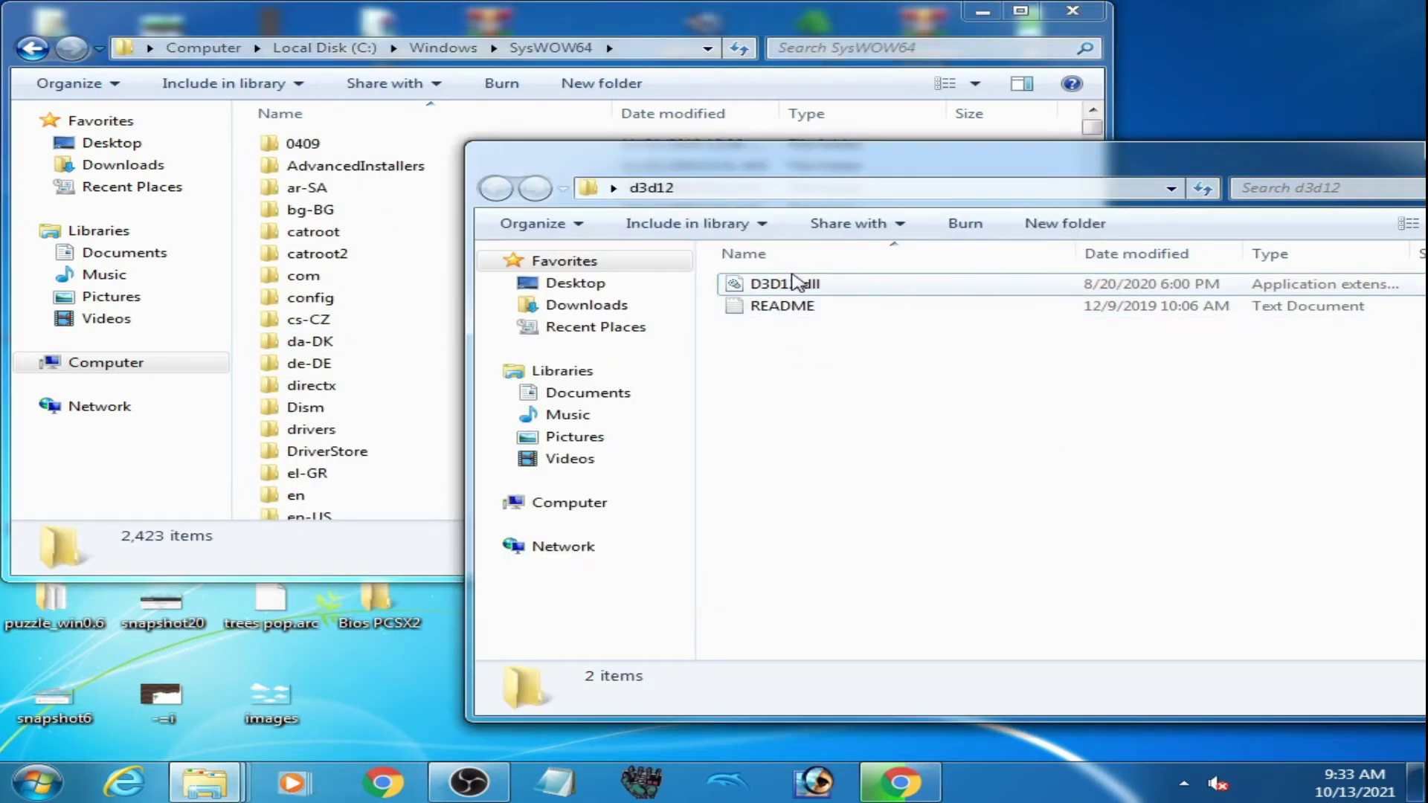
right_click(796, 282)
click(856, 578)
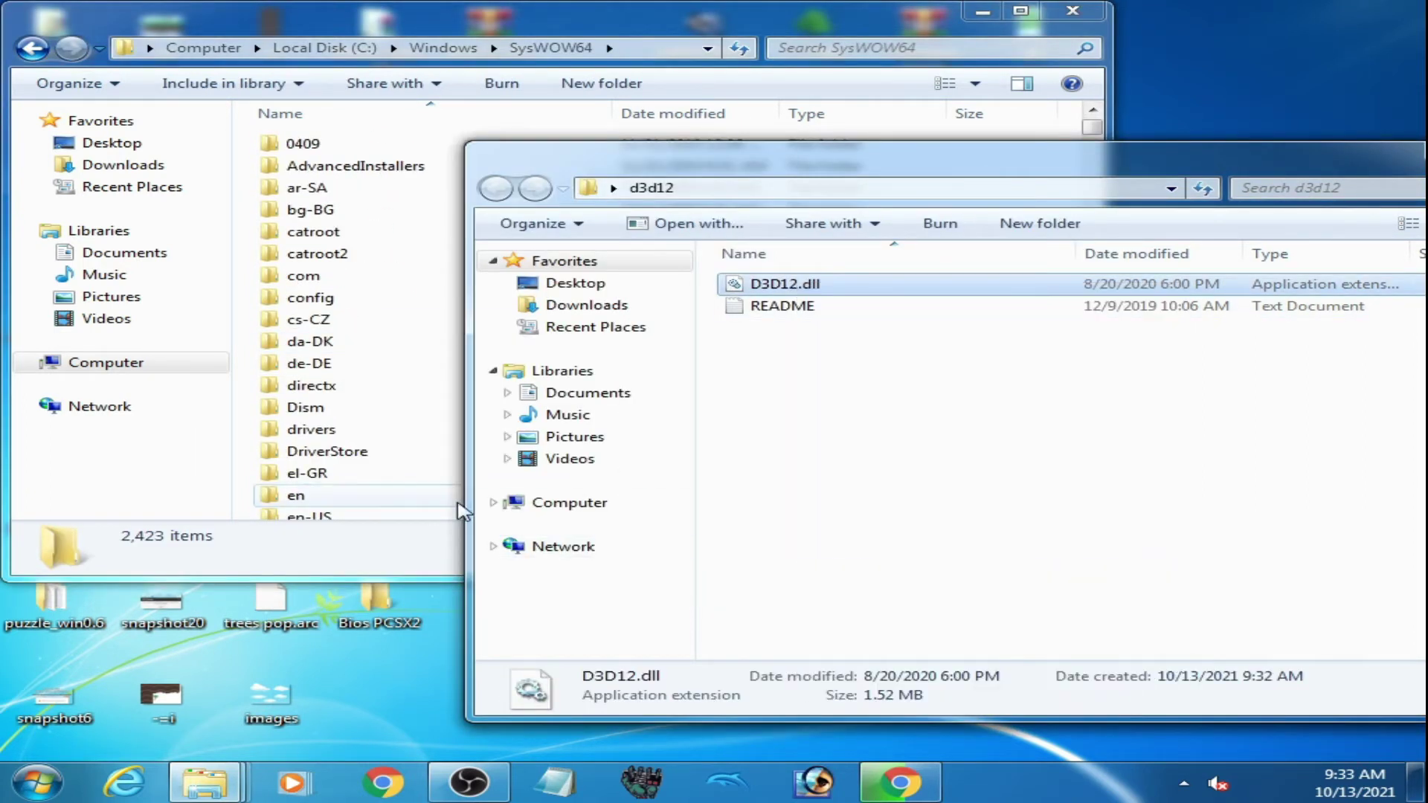
click(460, 512)
right_click(249, 409)
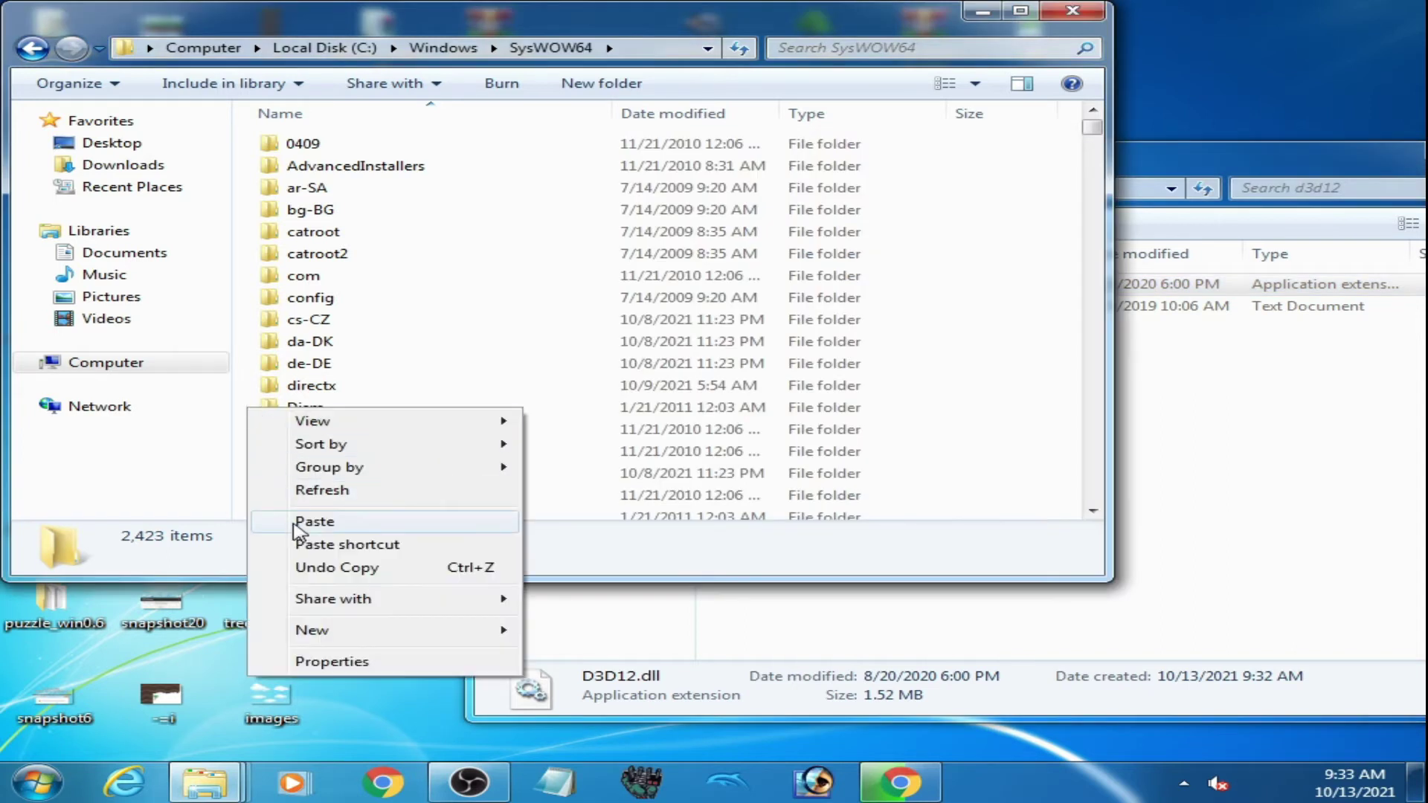
click(313, 522)
click(688, 476)
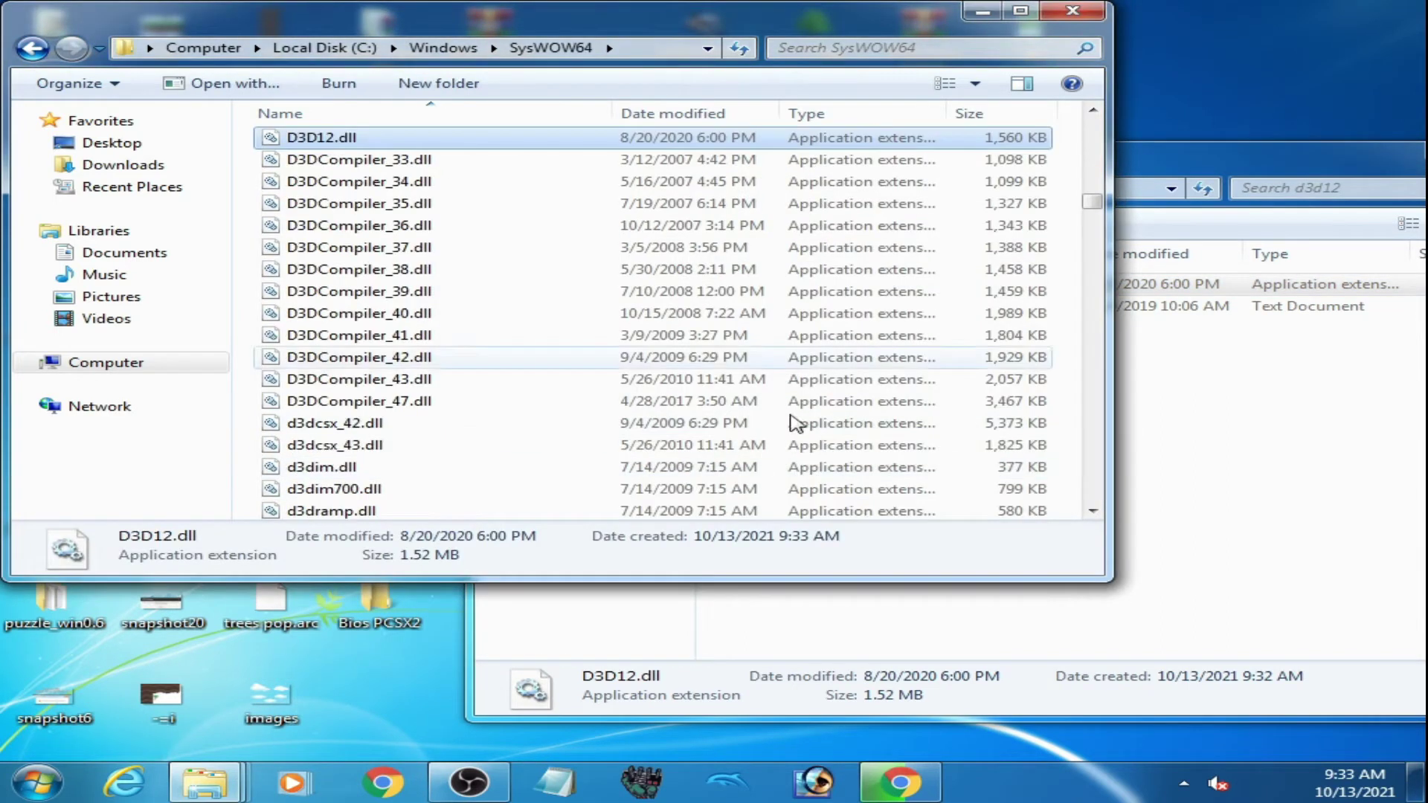
Close the SysWOW64 and d3d12 Explorer windows.
click(1068, 11)
drag(1190, 167, 851, 169)
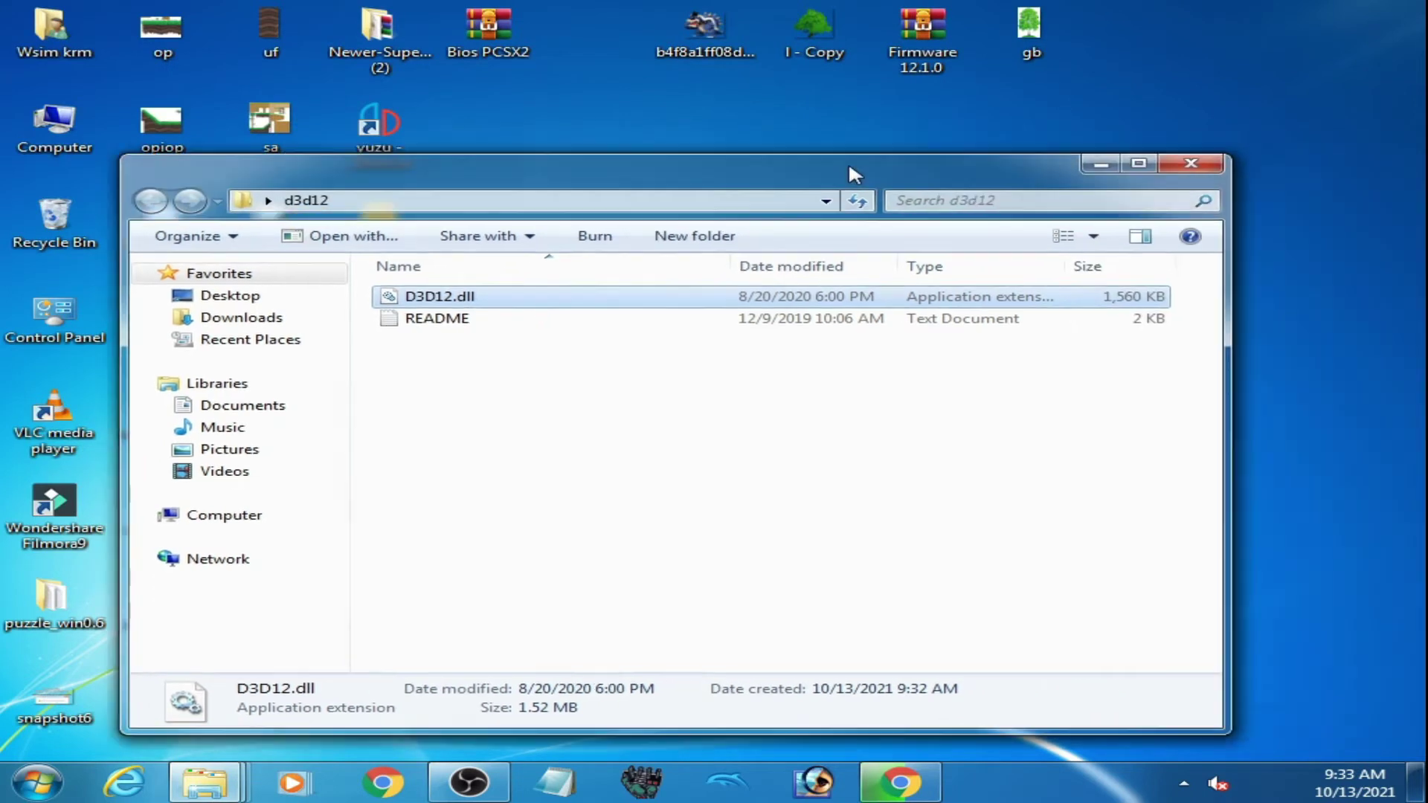
click(1174, 159)
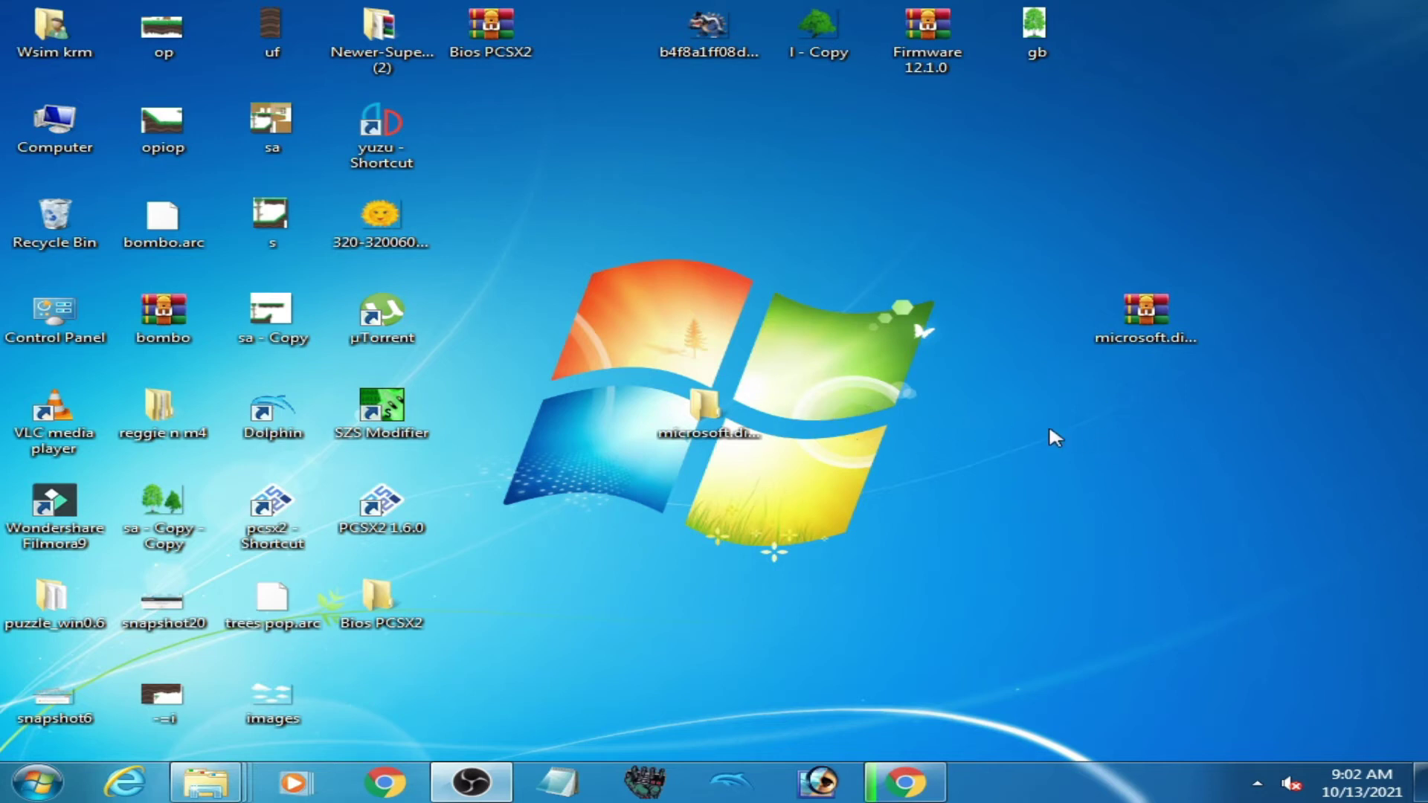
On Local Disk (F:), extract directx_Jun2010_redist into its own folder.
mouse_move(205, 783)
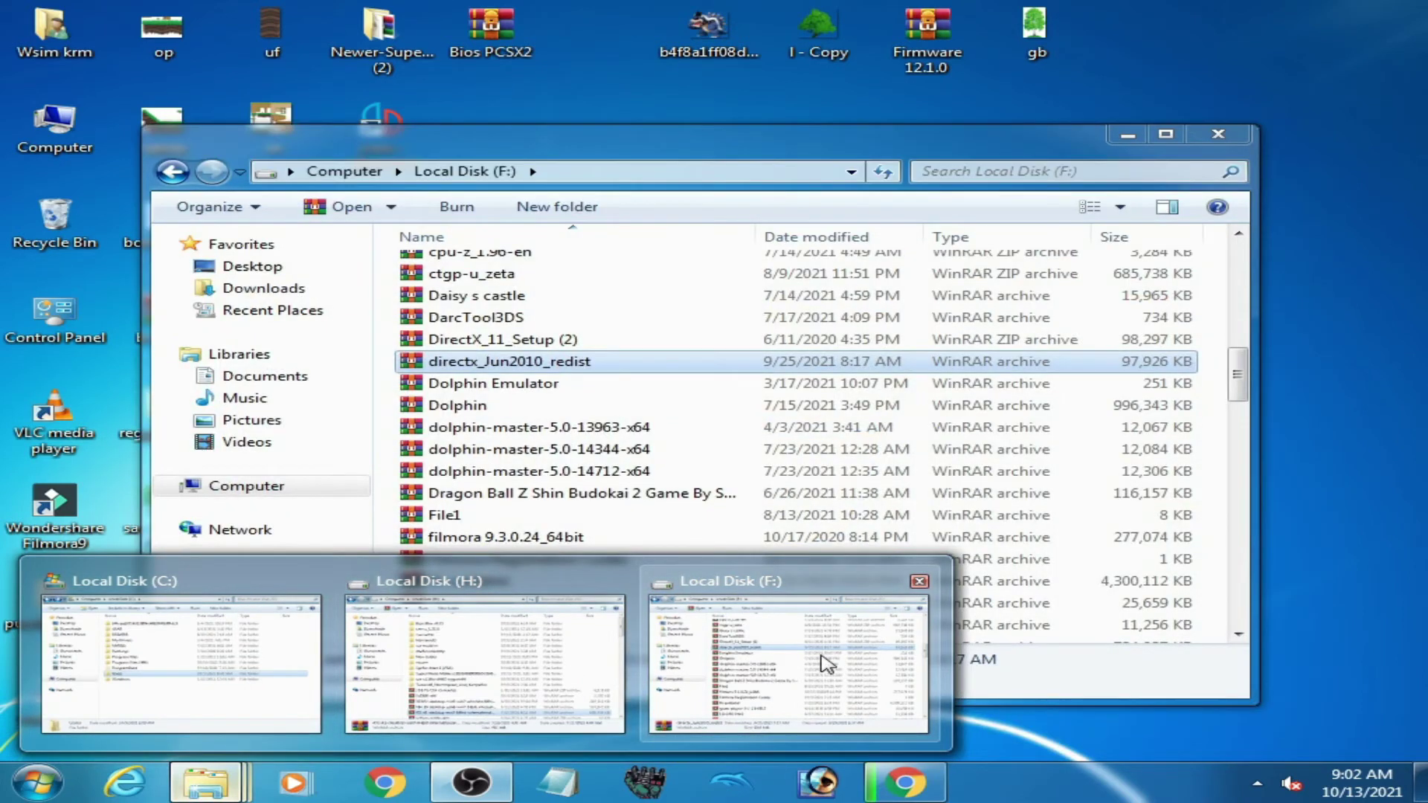
click(825, 662)
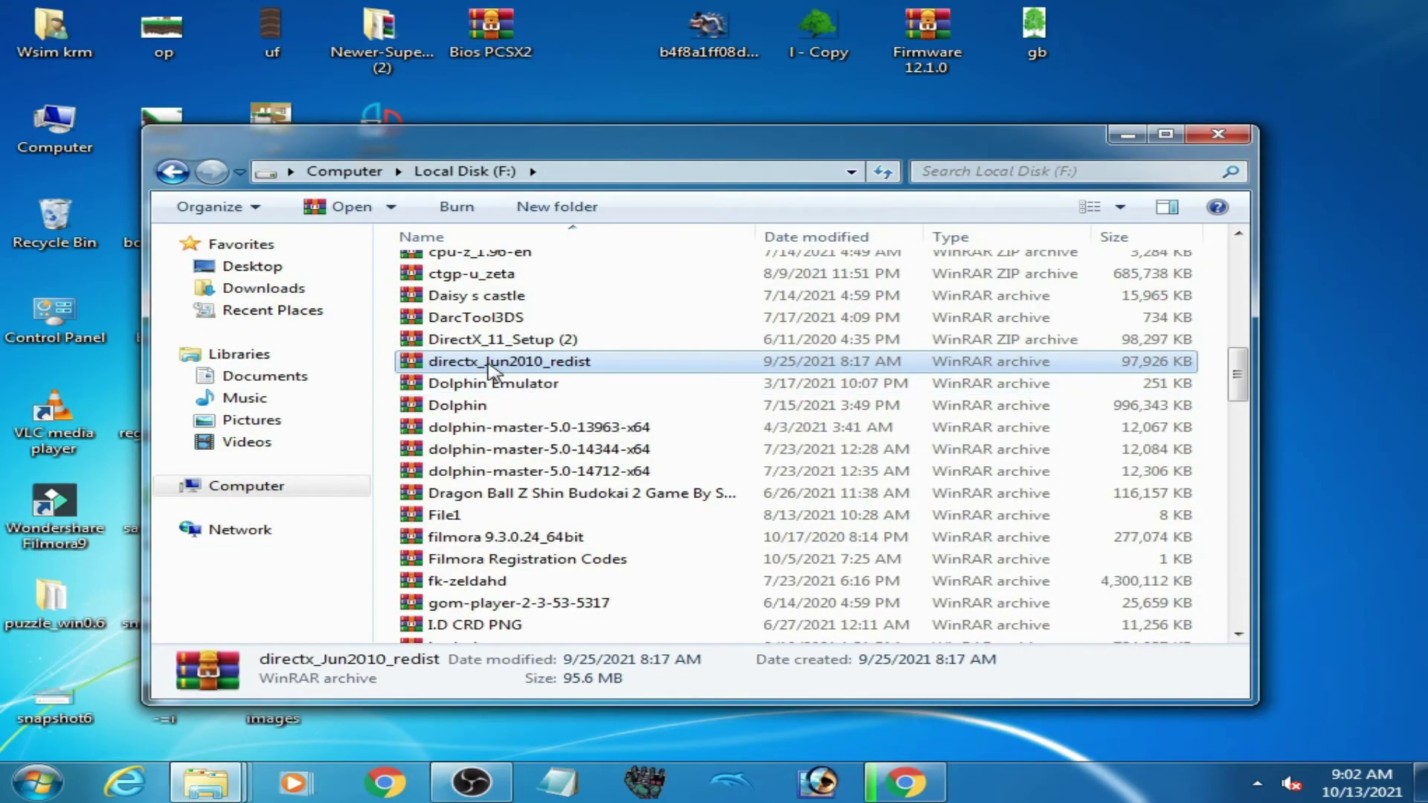
right_click(491, 365)
click(551, 373)
Open the extracted directx_Jun2010_redist folder and create an empty New folder inside it.
click(172, 172)
double_click(837, 356)
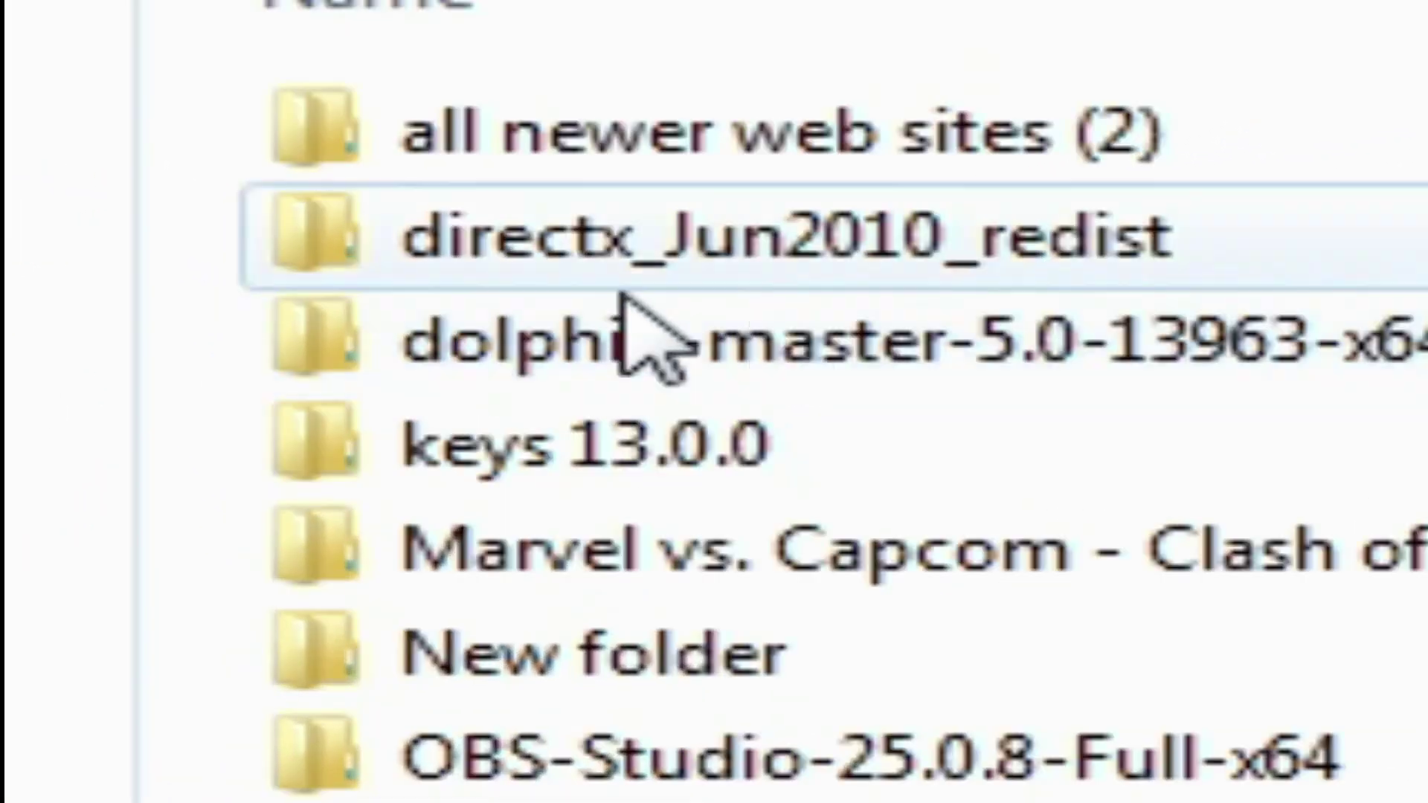
double_click(818, 245)
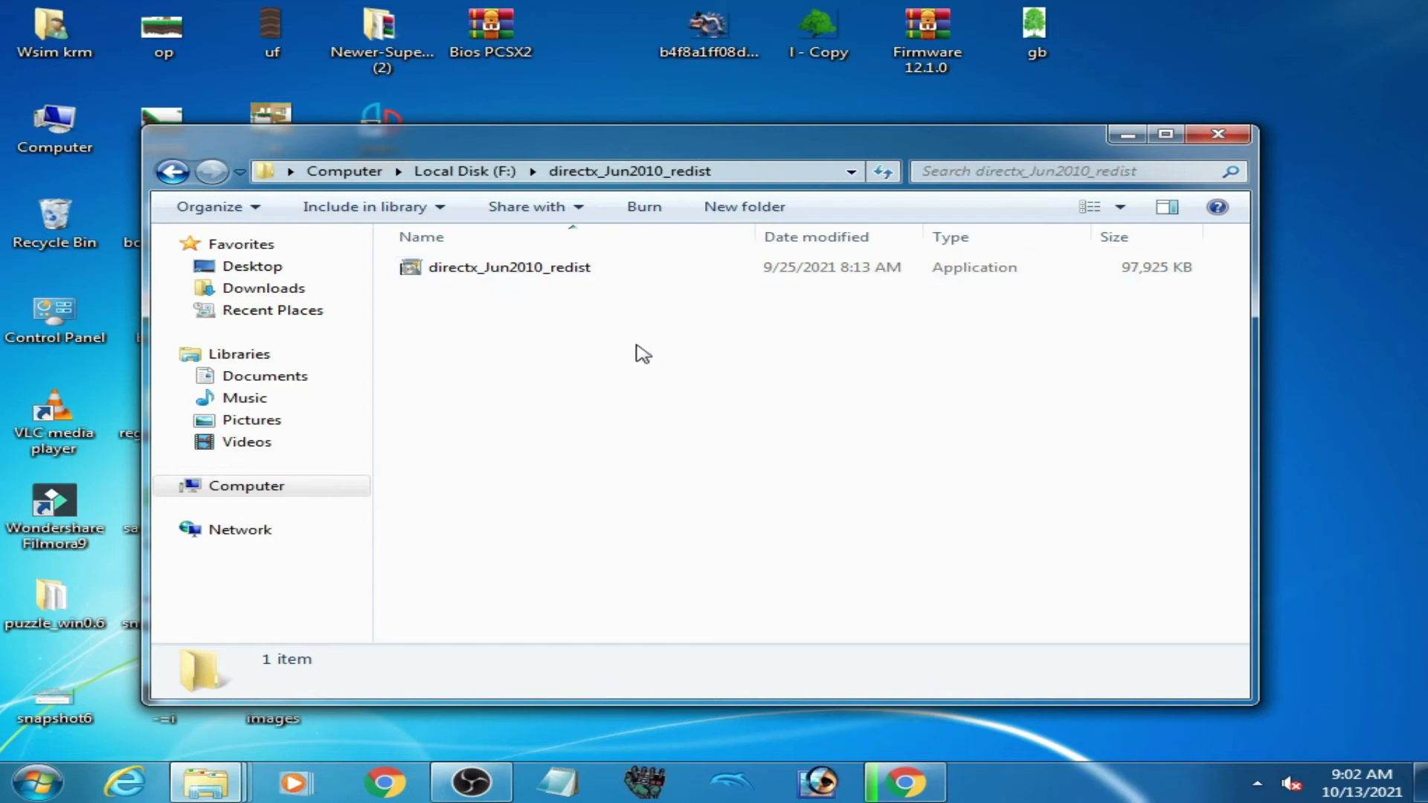
click(745, 207)
click(520, 417)
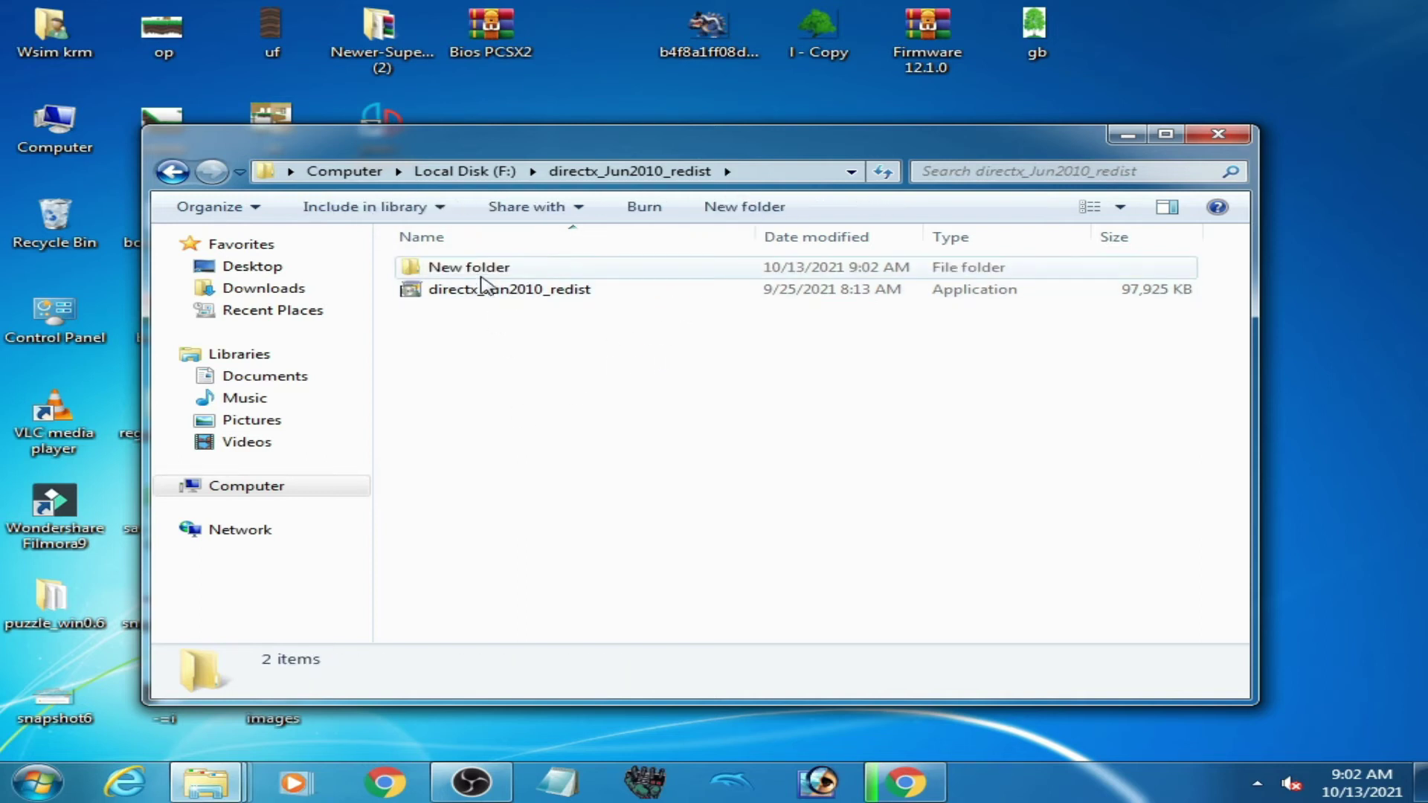
click(480, 275)
click(531, 291)
Run the DirectX June 2010 installer and accept its license agreement.
right_click(523, 291)
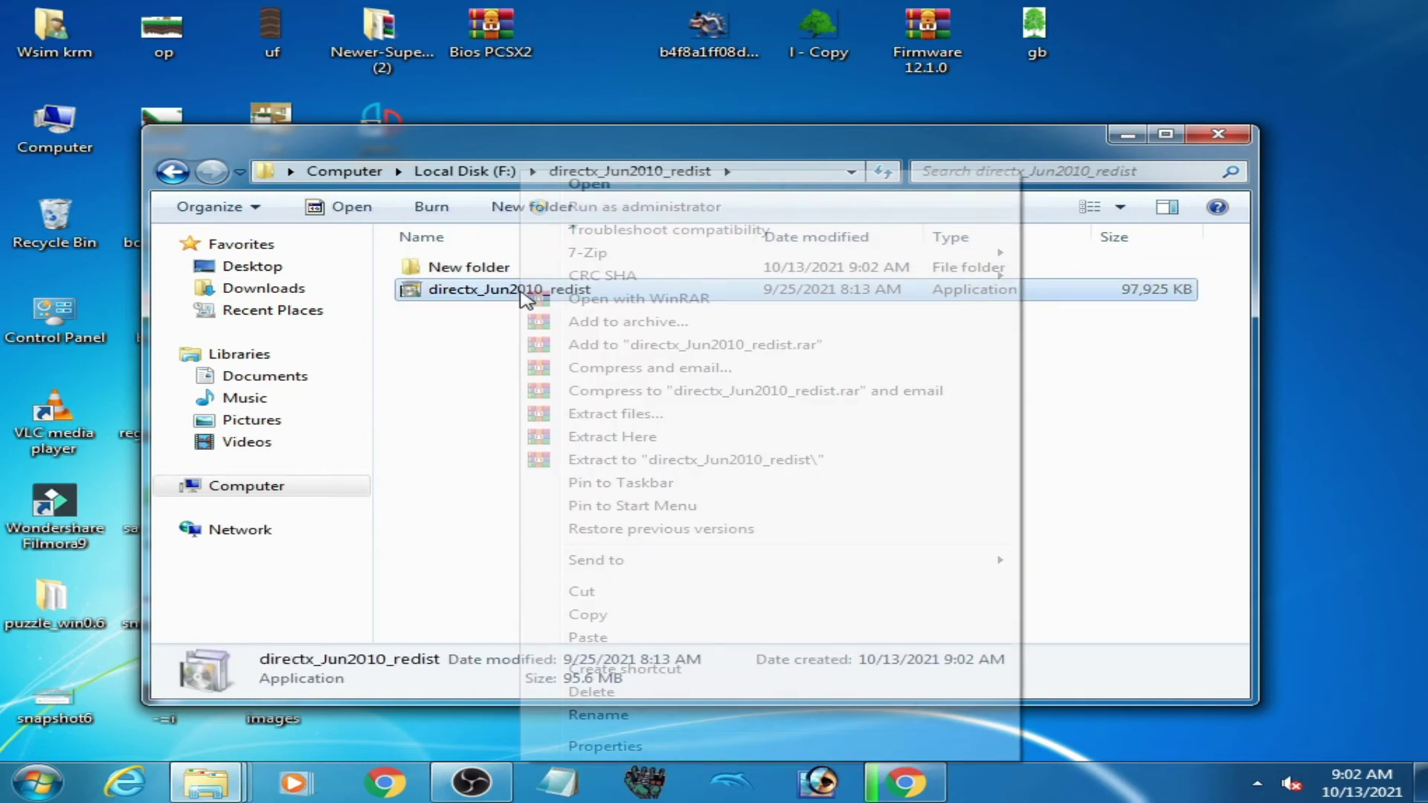
click(577, 184)
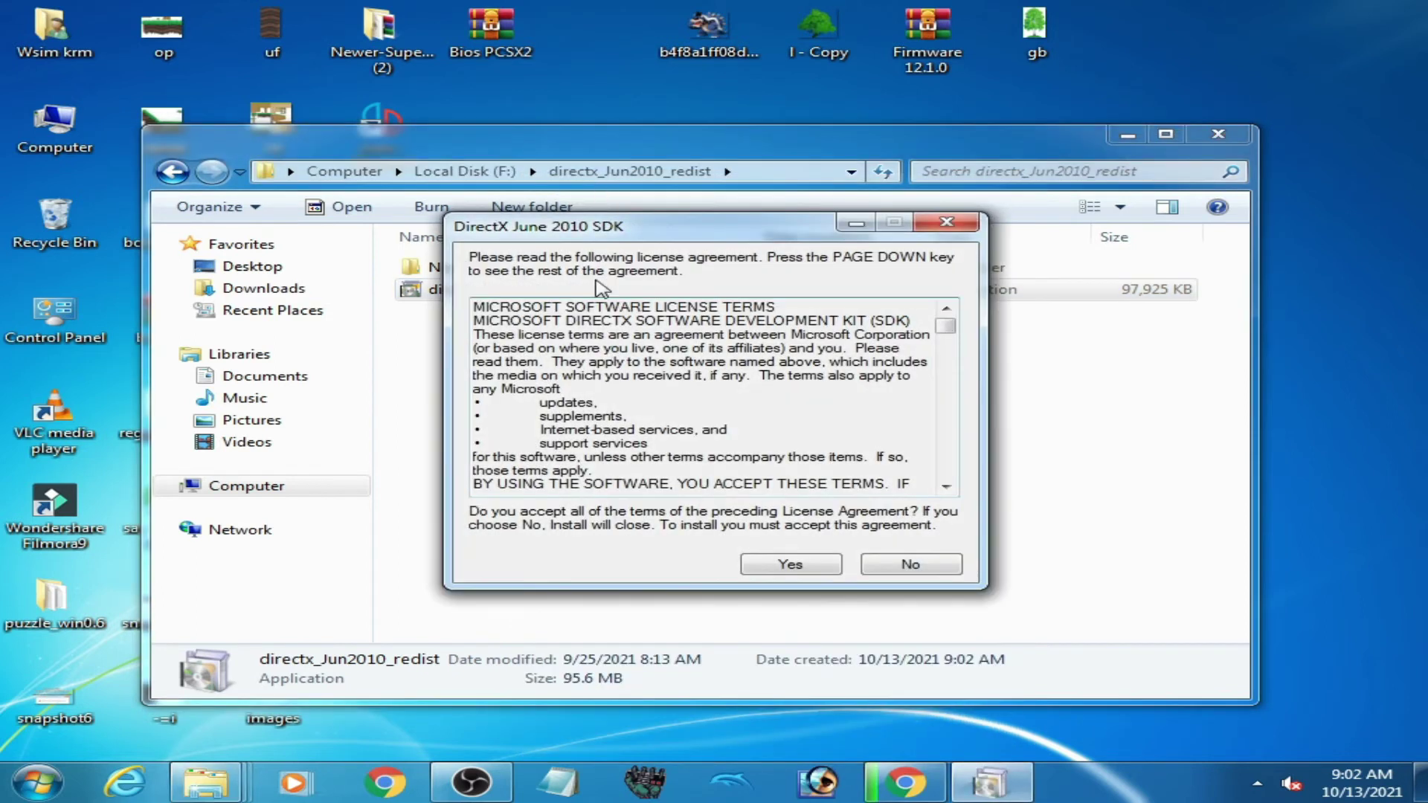
click(781, 569)
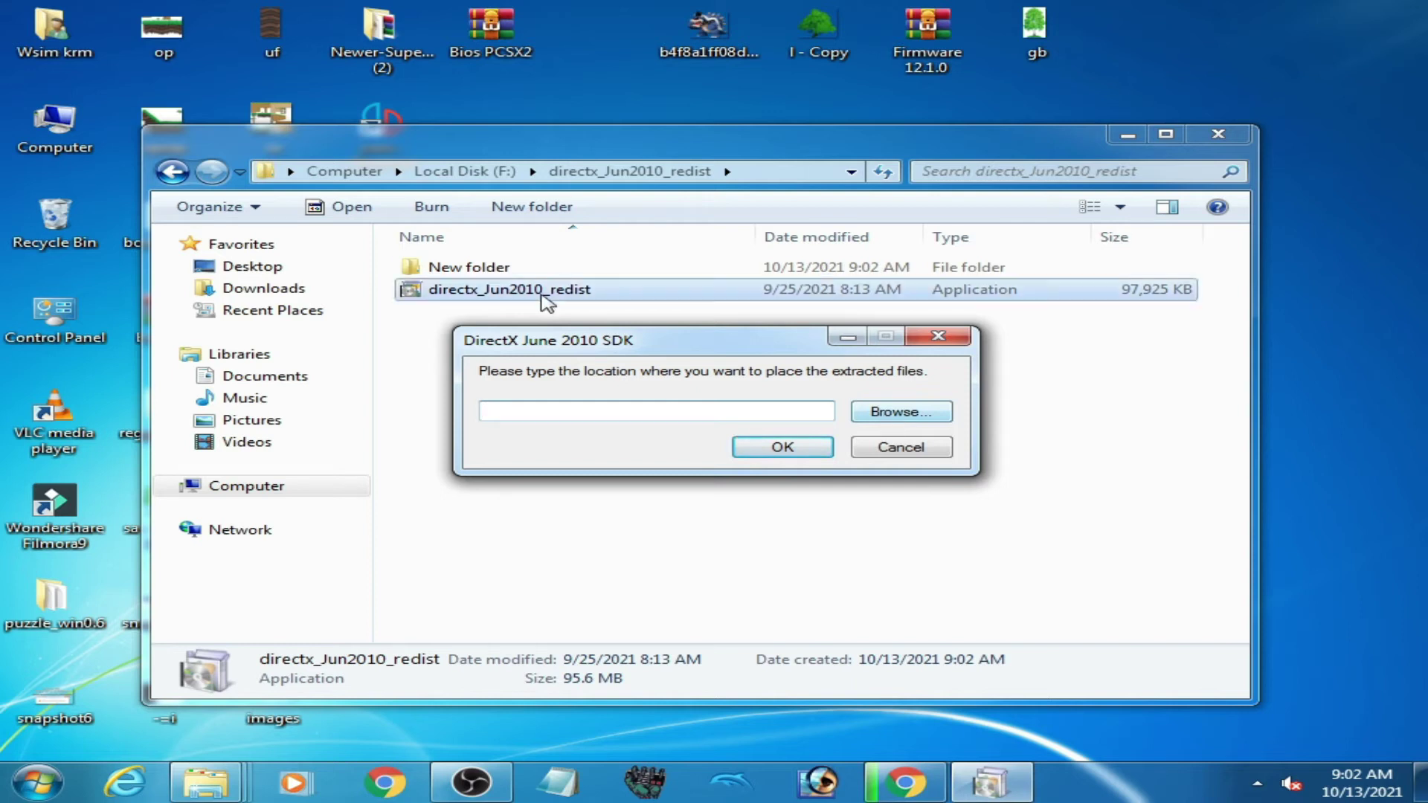
Set F:\directx_Jun2010_redist\New folder as the destination and extract the files.
click(878, 415)
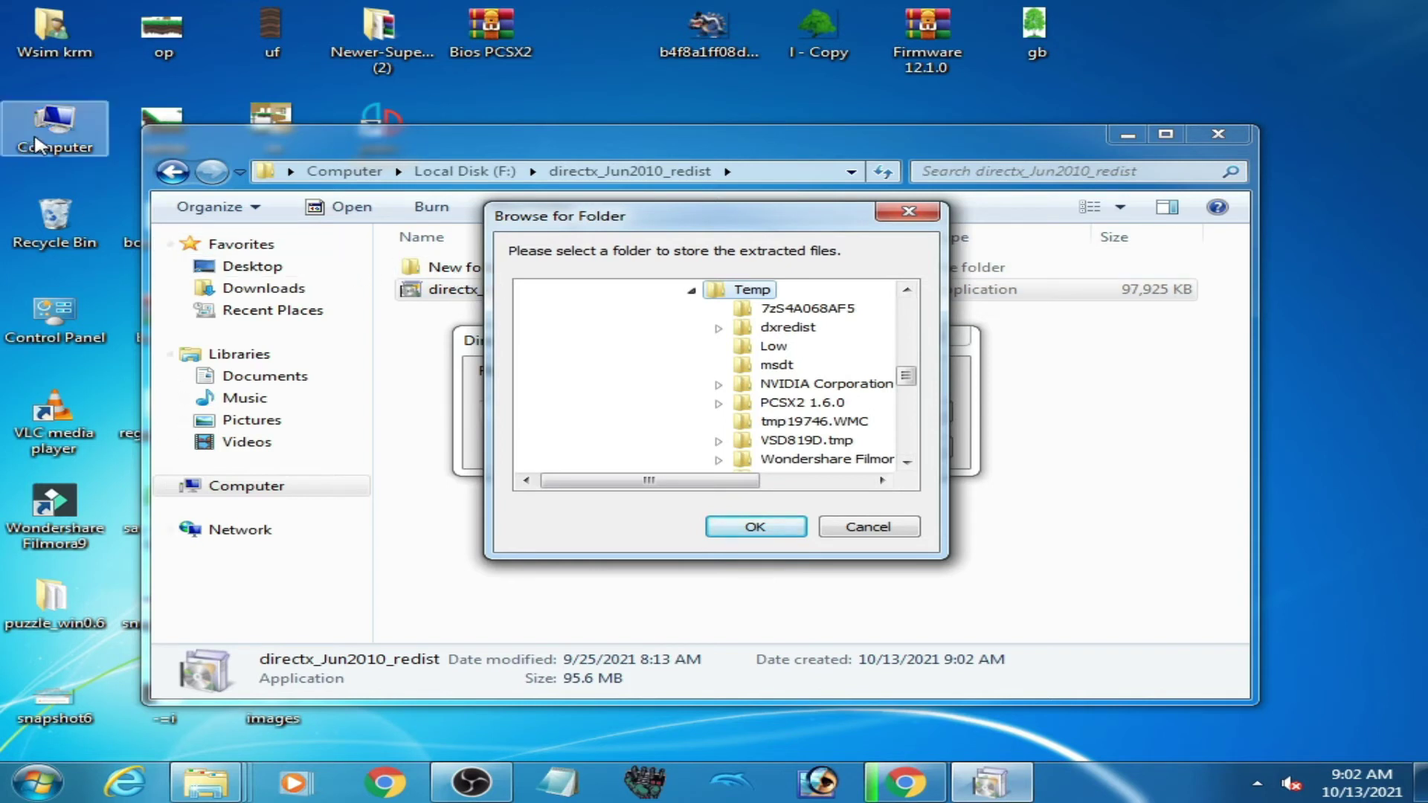
double_click(54, 125)
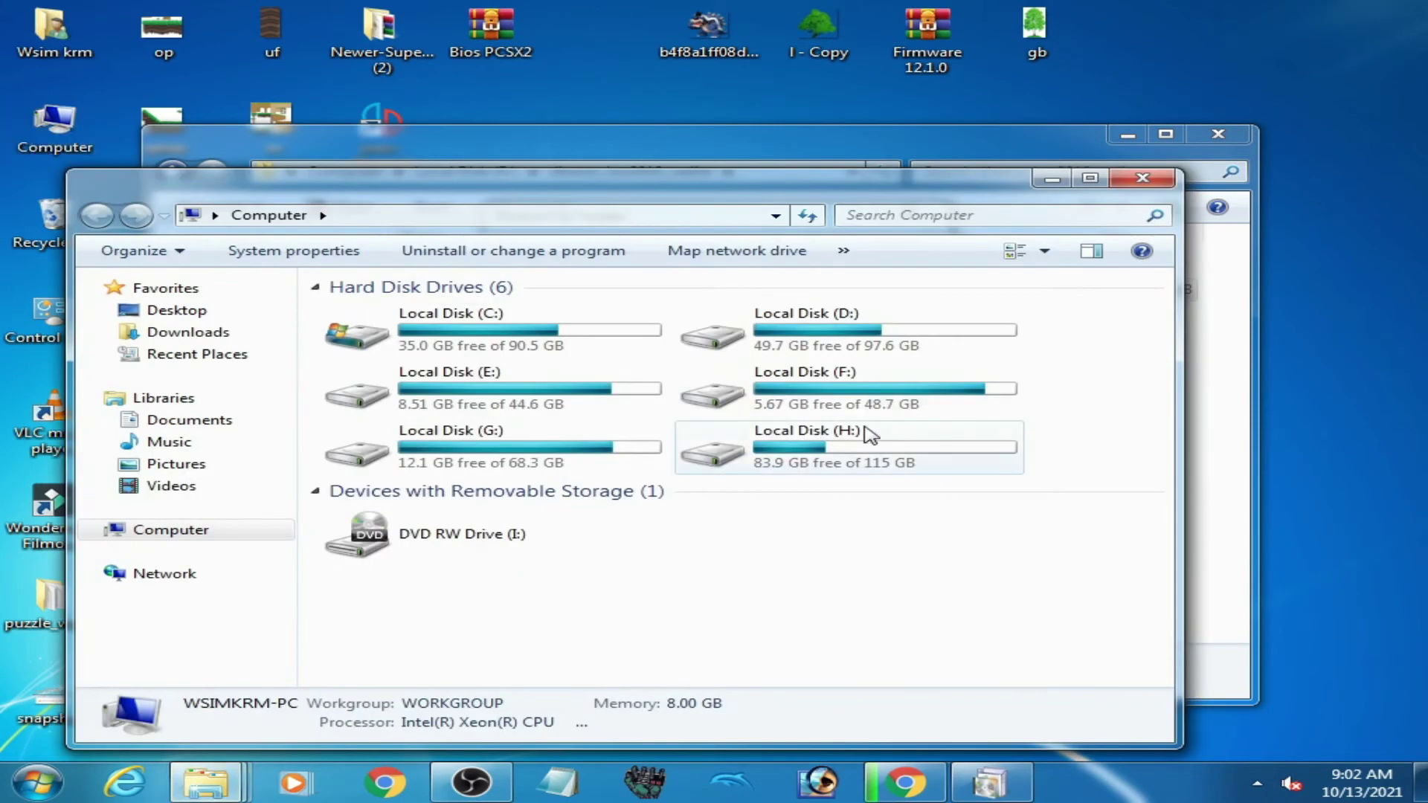
double_click(908, 402)
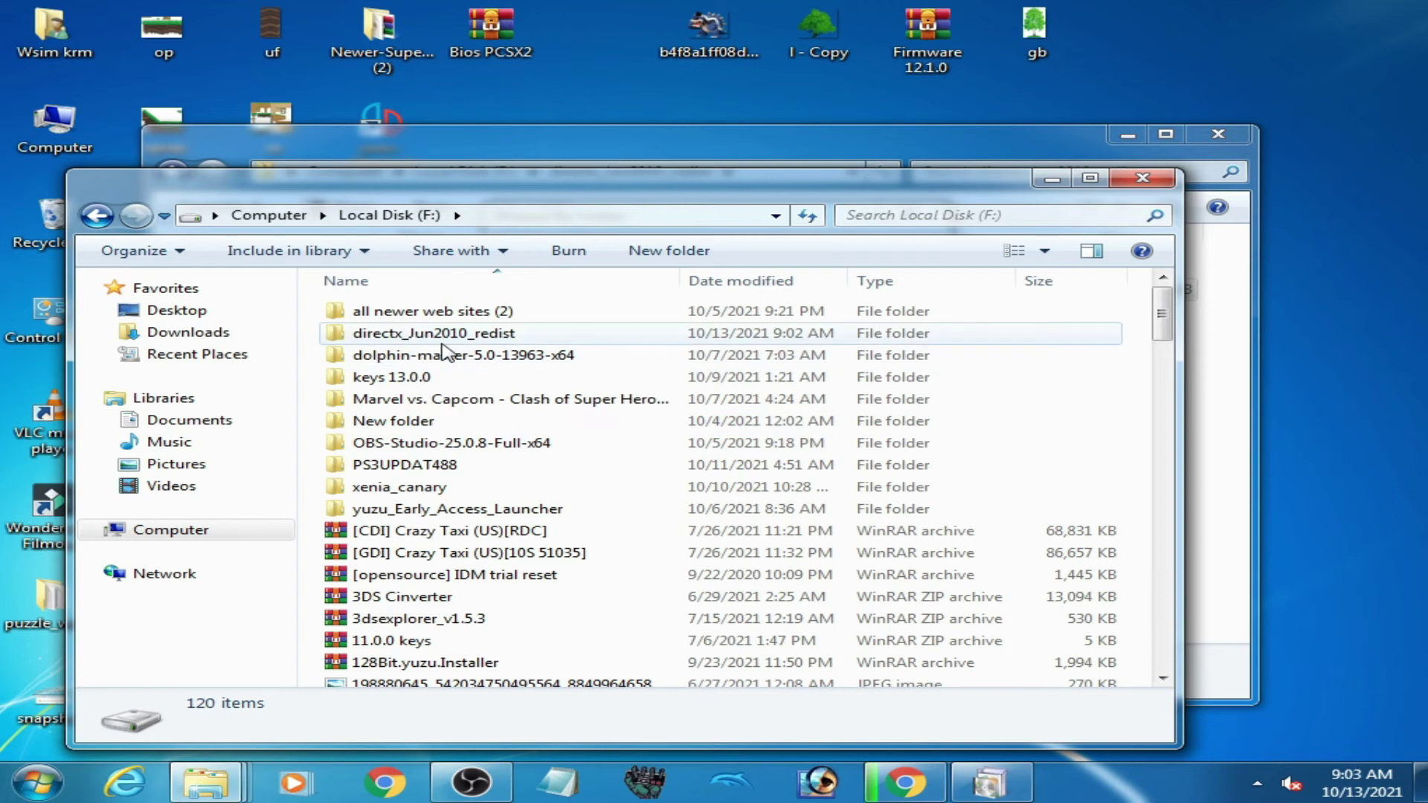
click(97, 216)
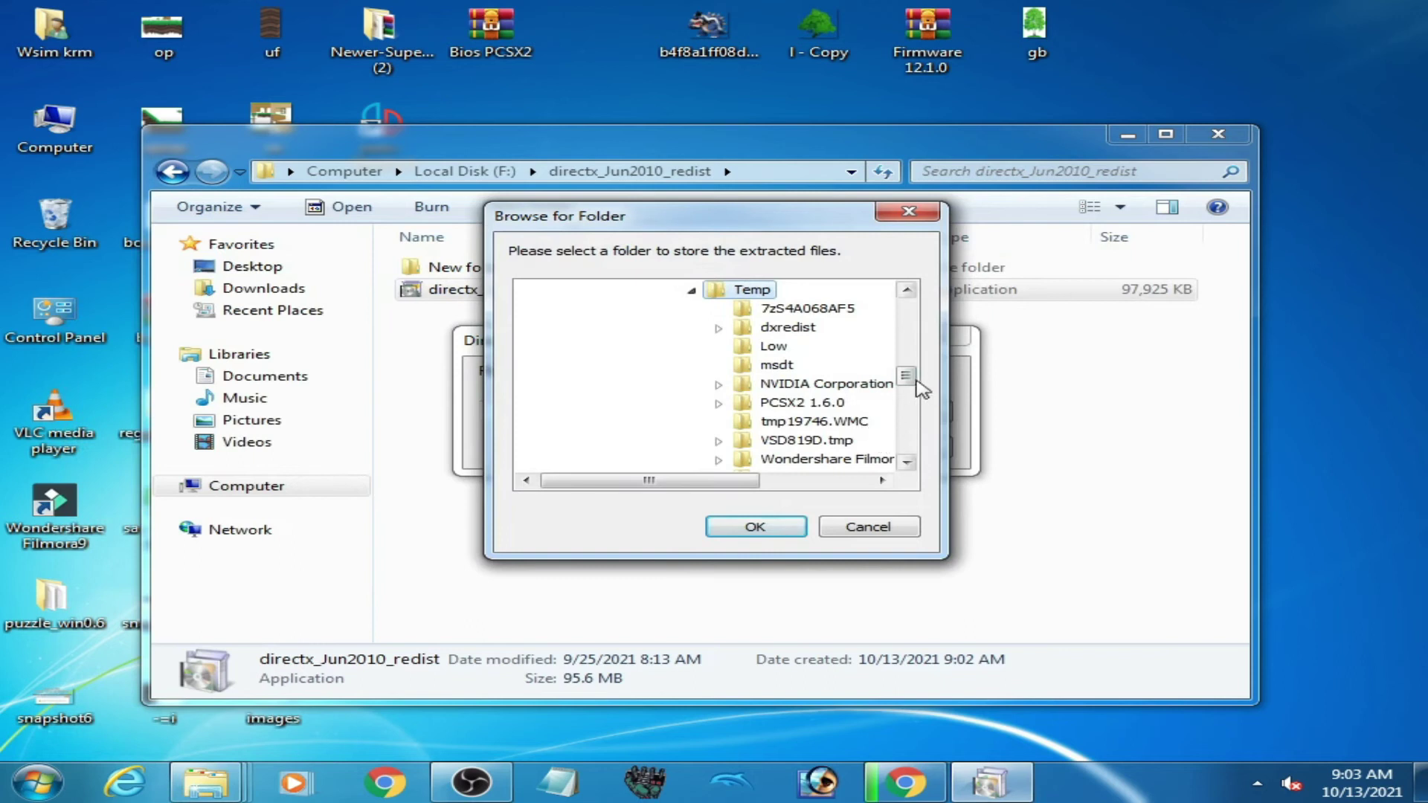
drag(916, 378, 909, 439)
click(559, 366)
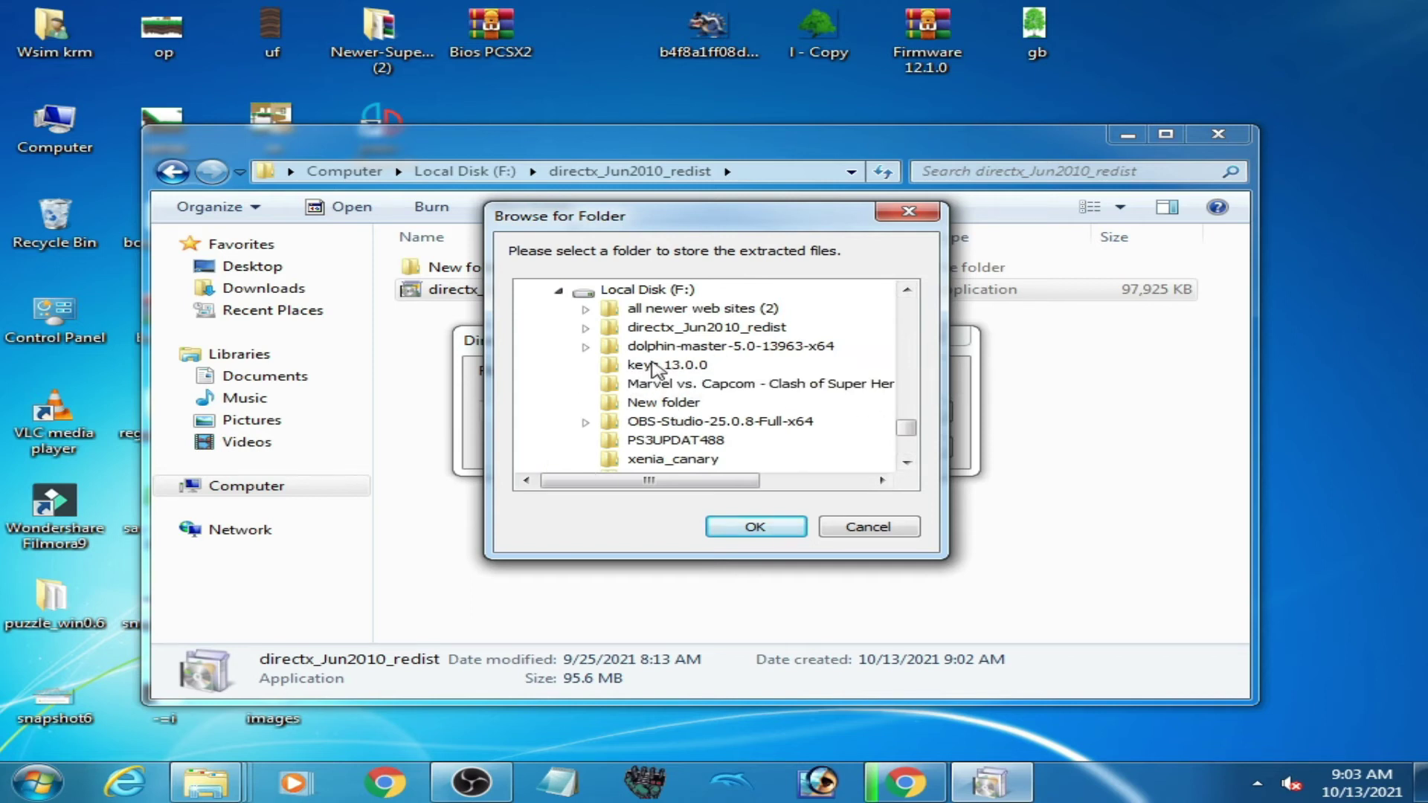
click(585, 328)
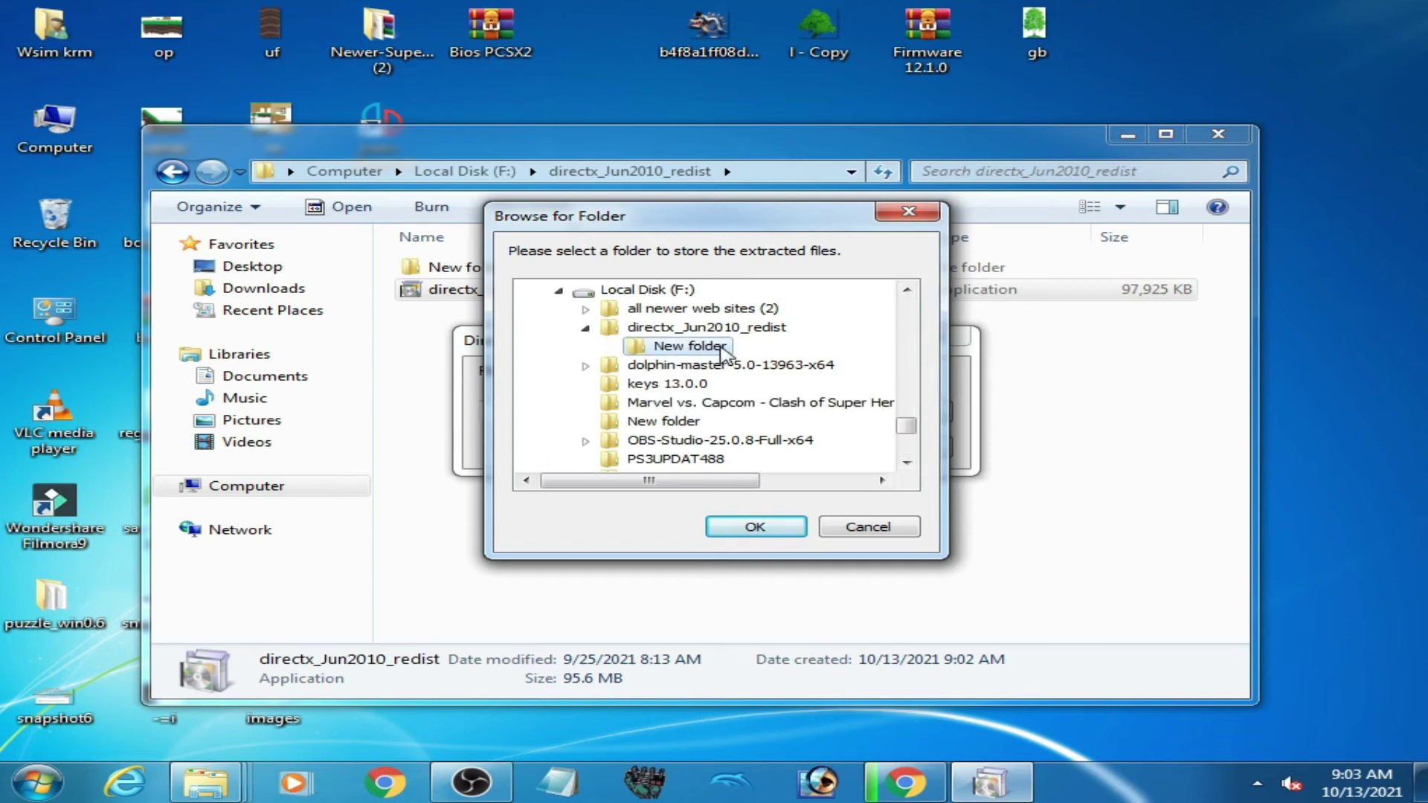
click(771, 532)
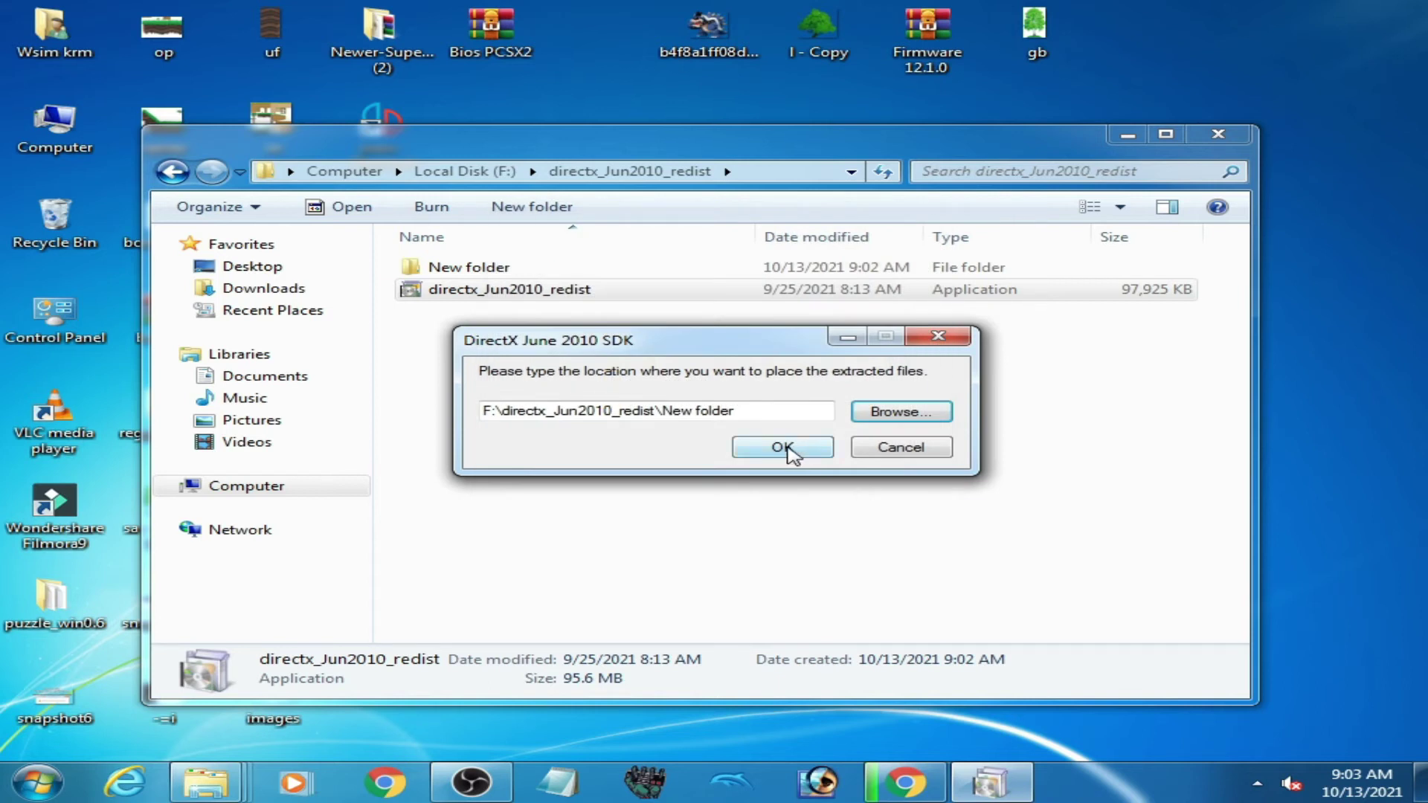
click(788, 446)
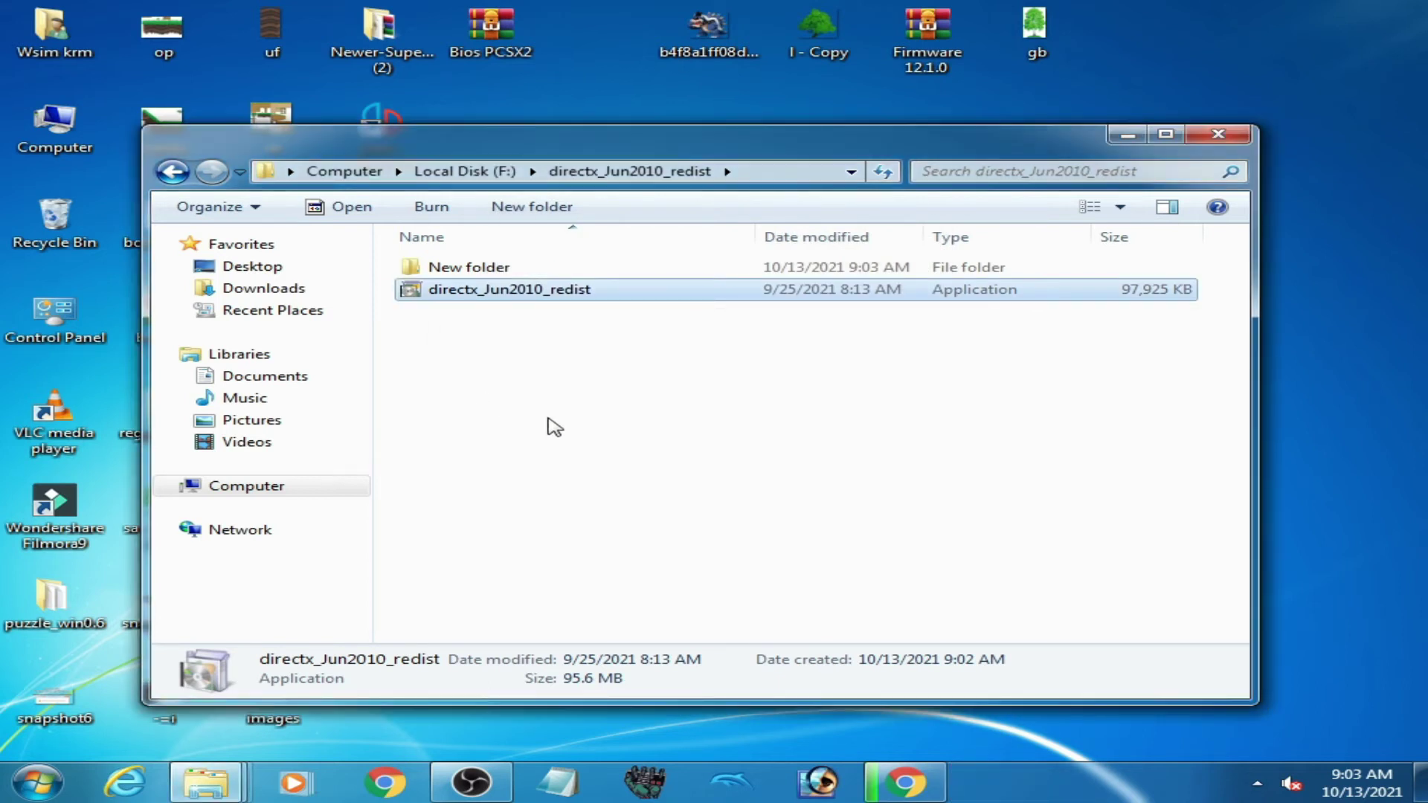
Open New folder and launch DXSETUP from the extracted files.
double_click(467, 268)
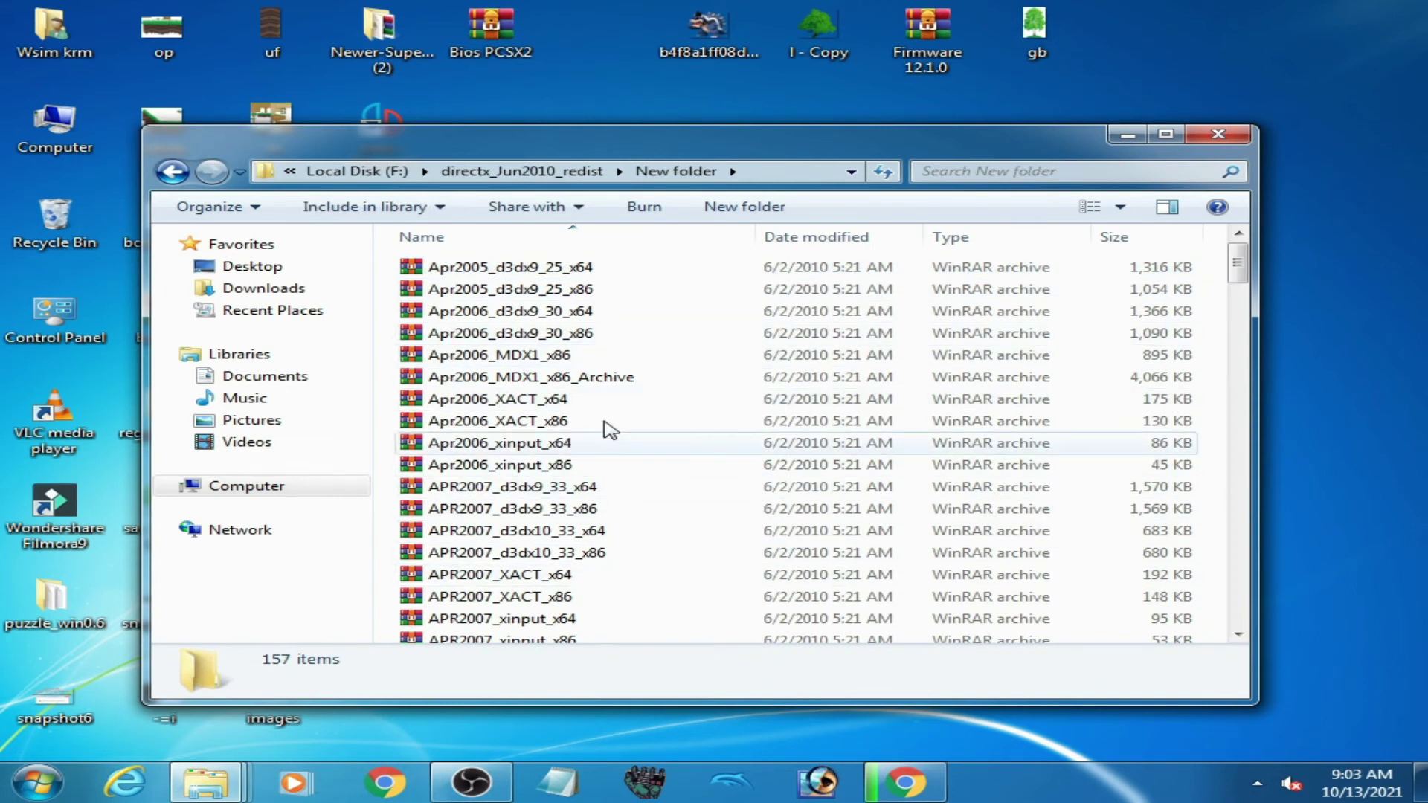
drag(1239, 273, 1243, 413)
scroll(653, 524, up, 1)
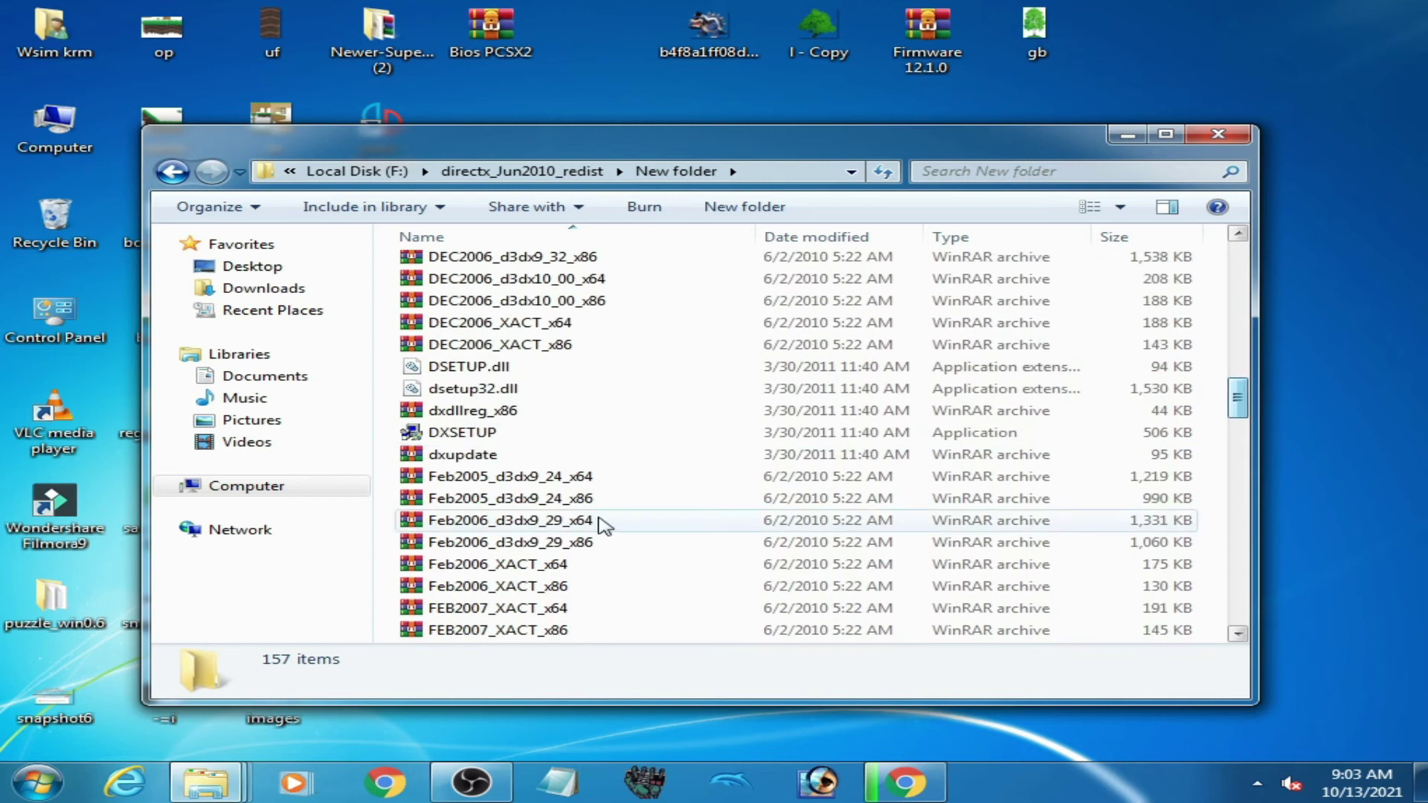
click(452, 439)
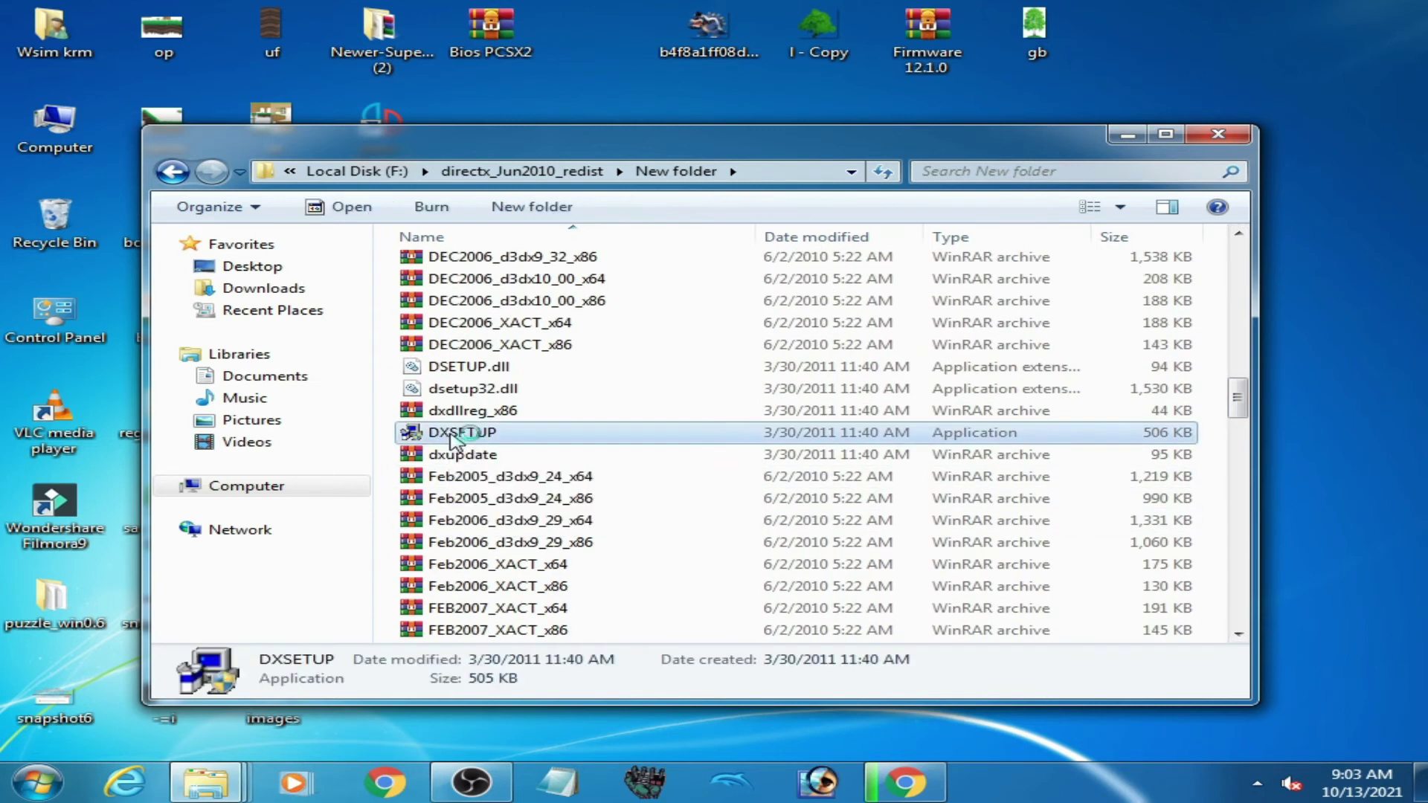
key(Return)
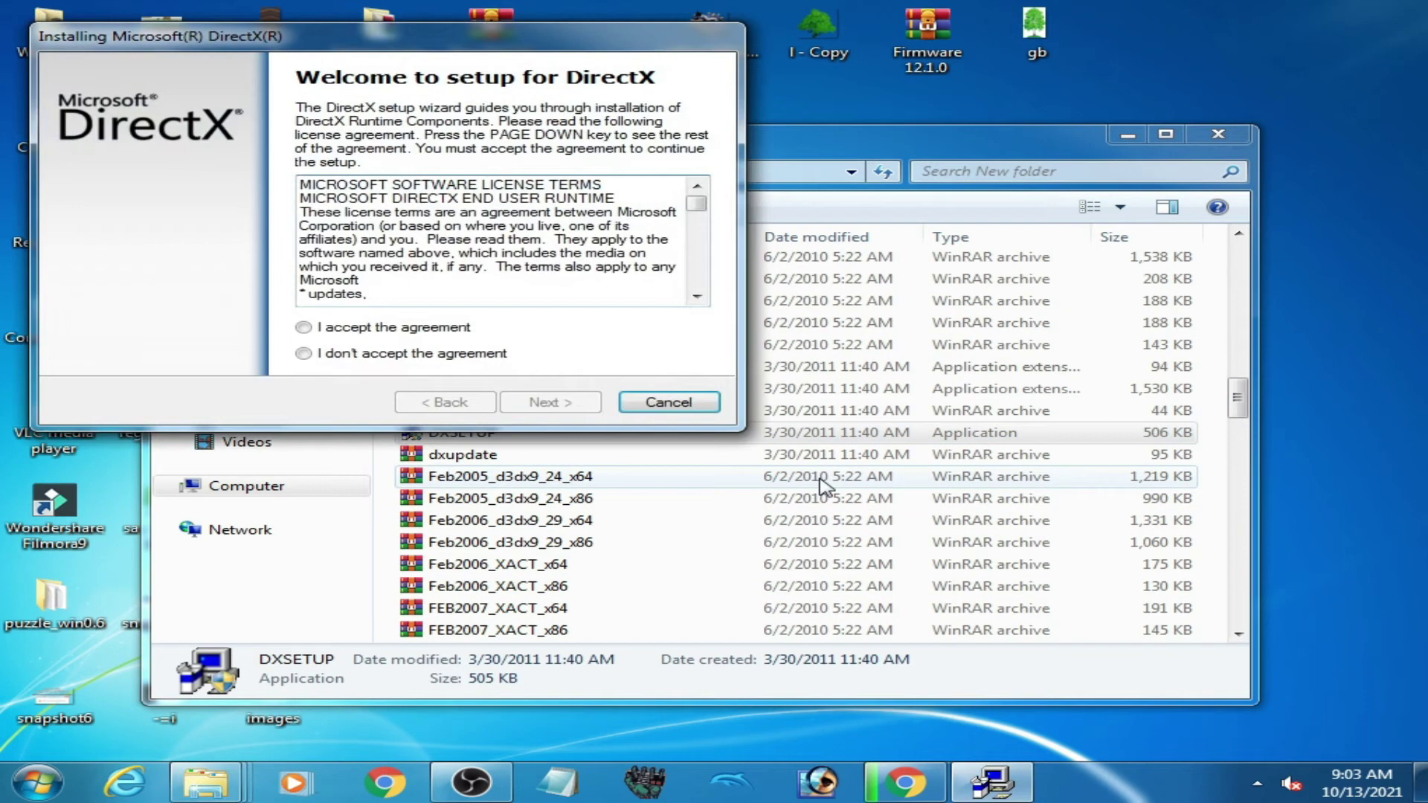
Accept the DirectX licence agreement and start installing the runtime components.
click(304, 328)
click(551, 402)
click(550, 403)
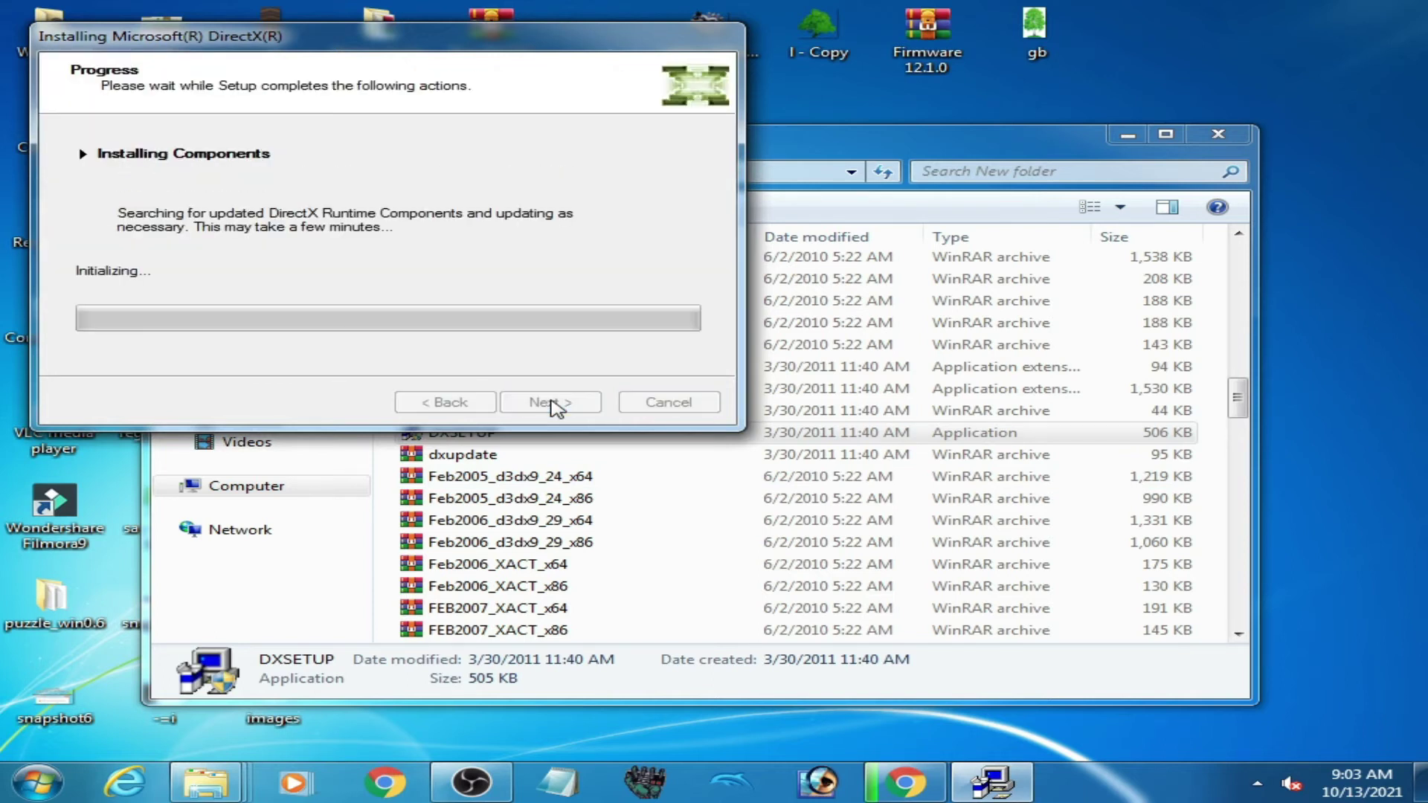
drag(513, 54, 772, 230)
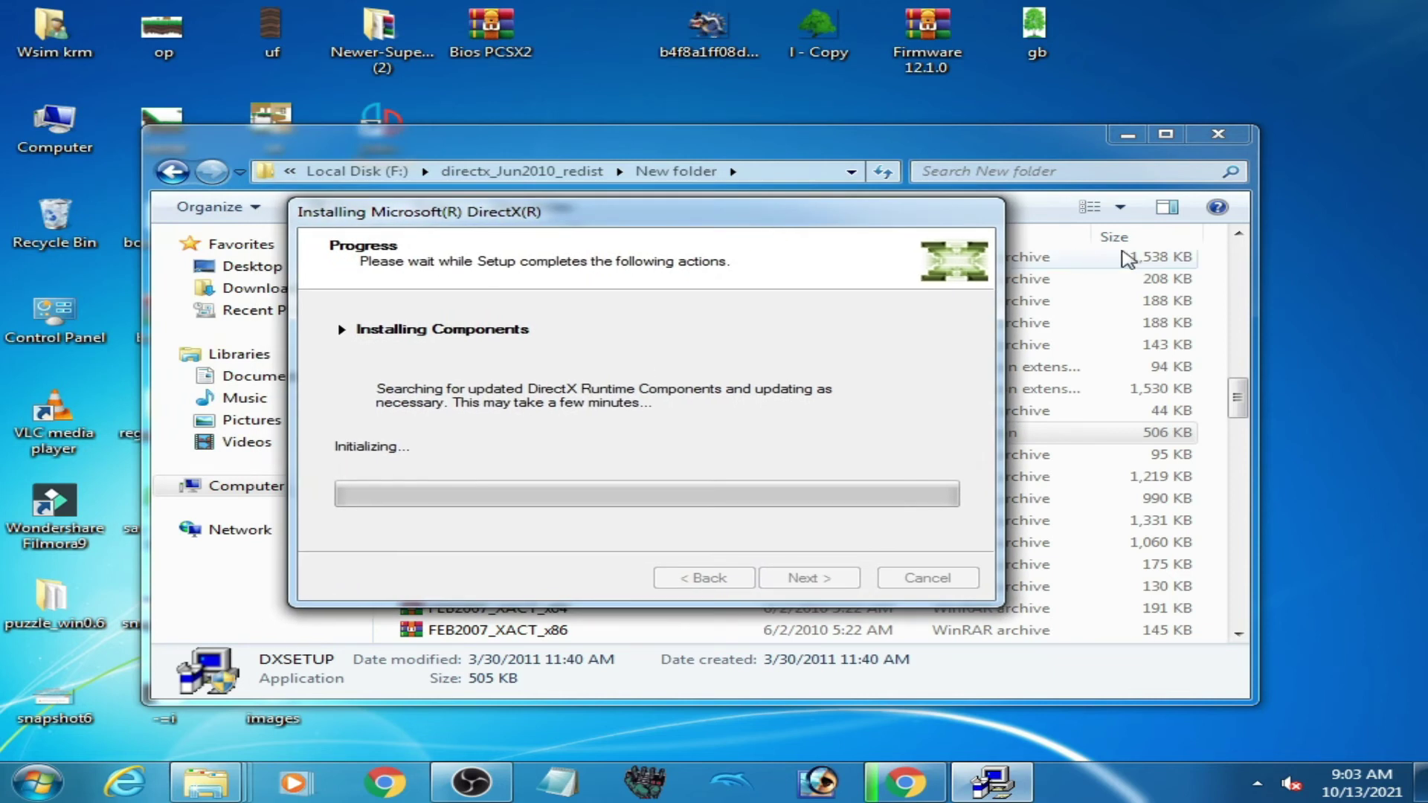
Check NVIDIA Control Panel's System Information for DirectX runtime 11.0, then close it.
right_click(1291, 298)
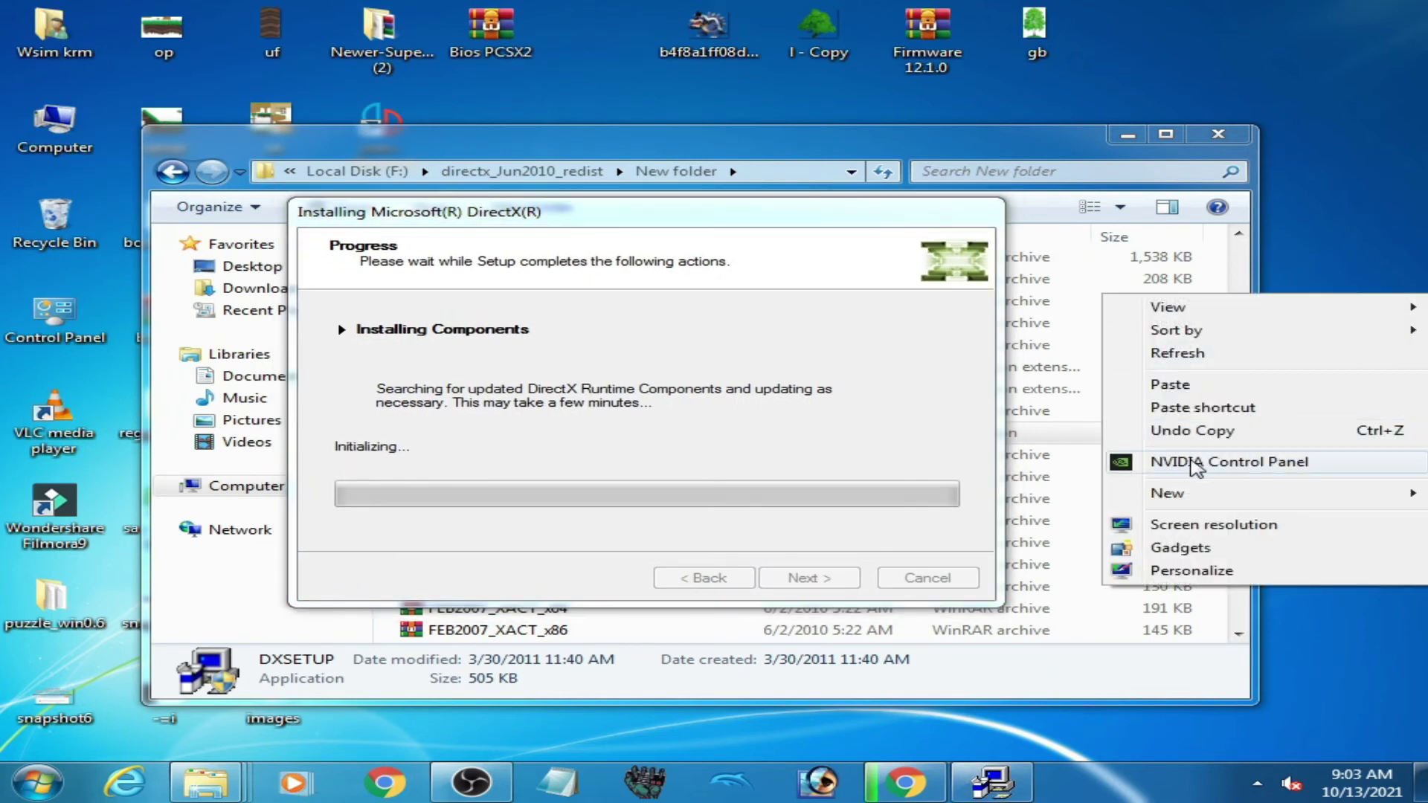
click(1194, 464)
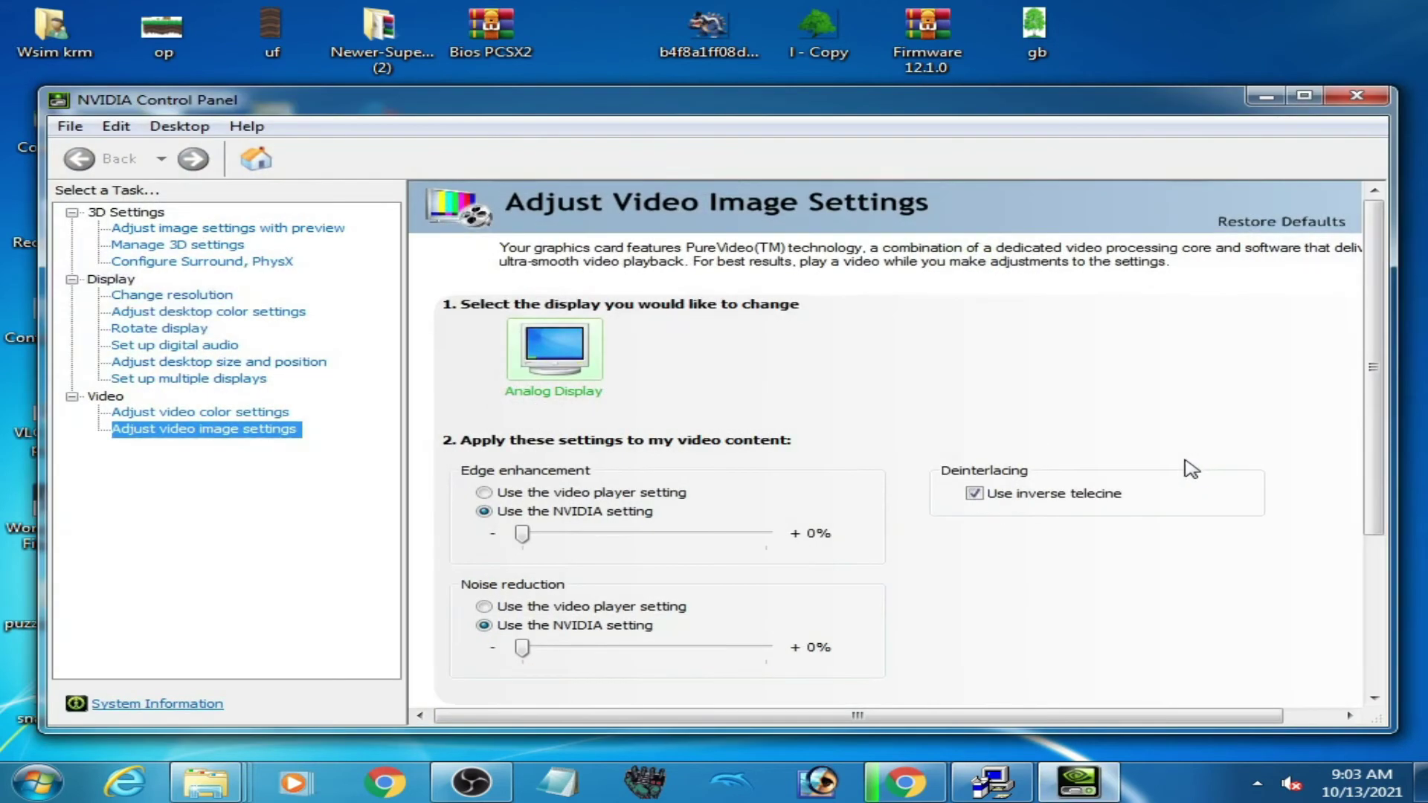
click(143, 706)
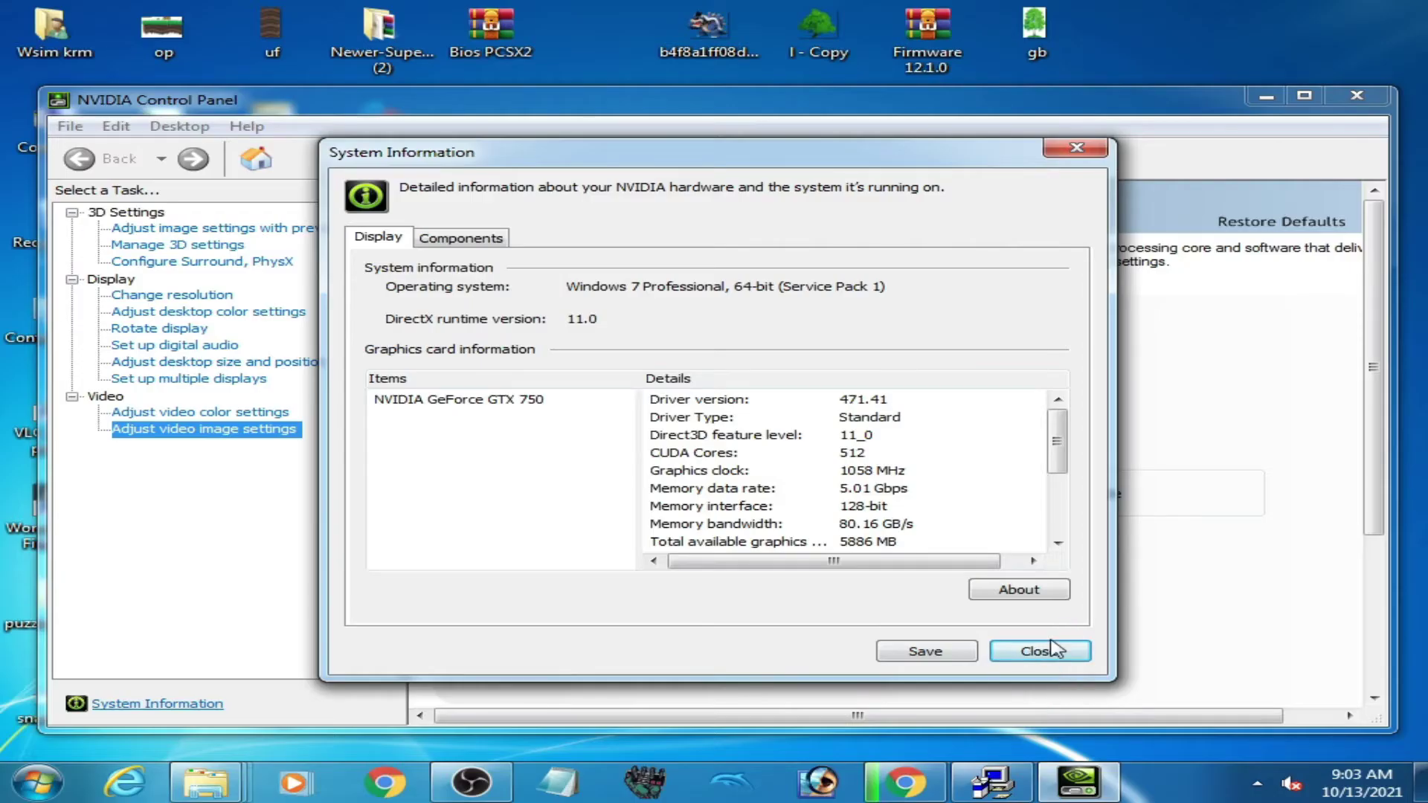
click(1035, 652)
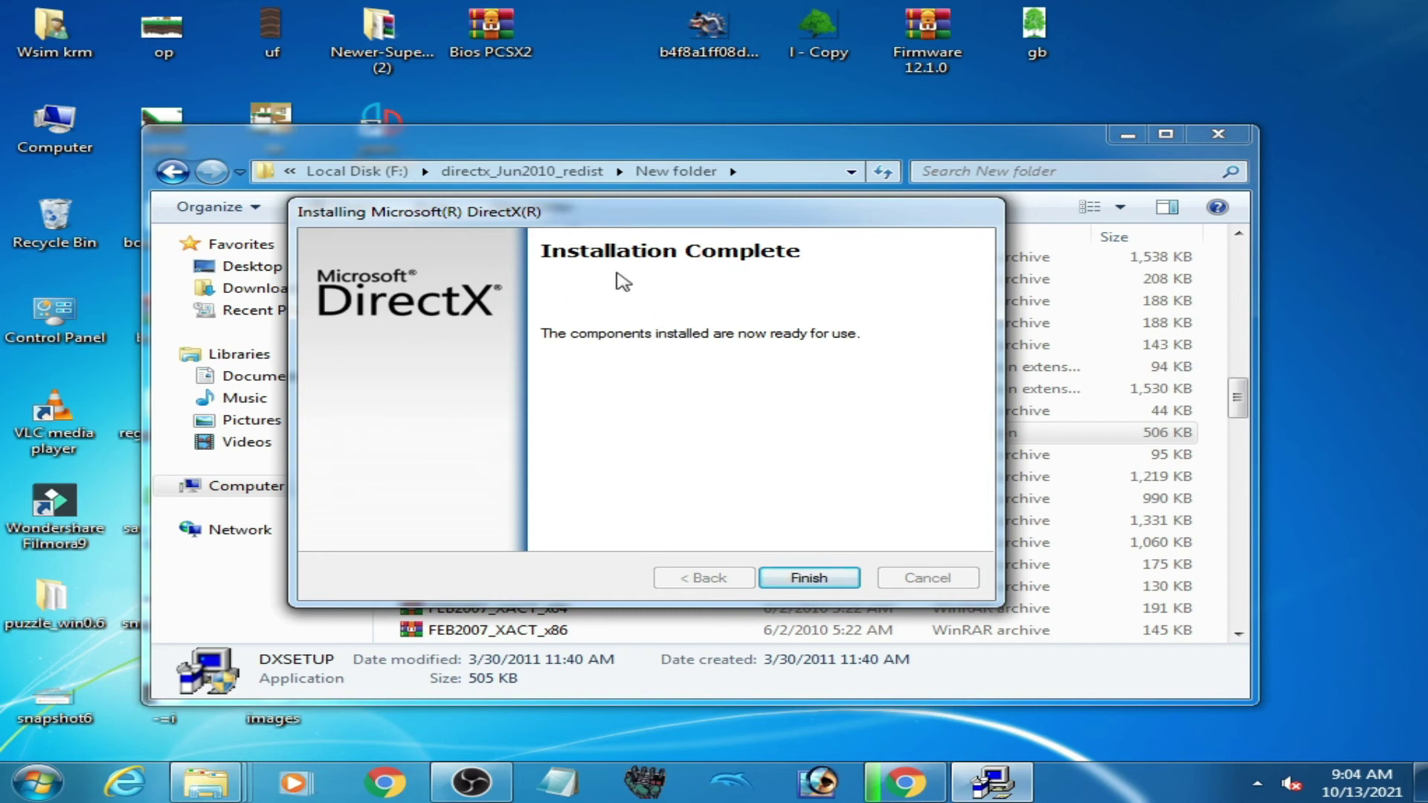
Click Finish on DirectX Setup's Installation Complete page.
click(824, 580)
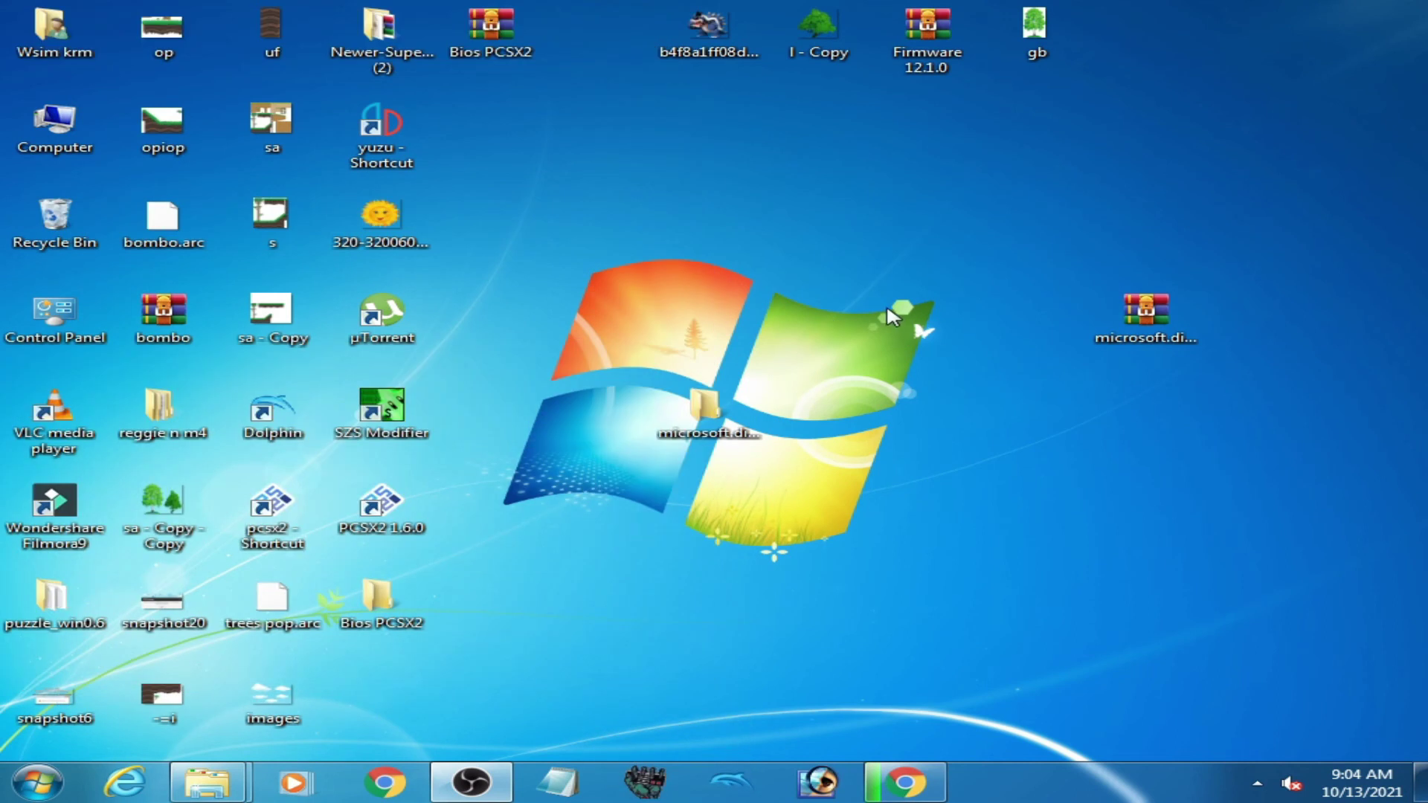
Open NVIDIA System Information showing DirectX 11.0 and the About dialog showing version 471.41.
right_click(830, 297)
click(923, 461)
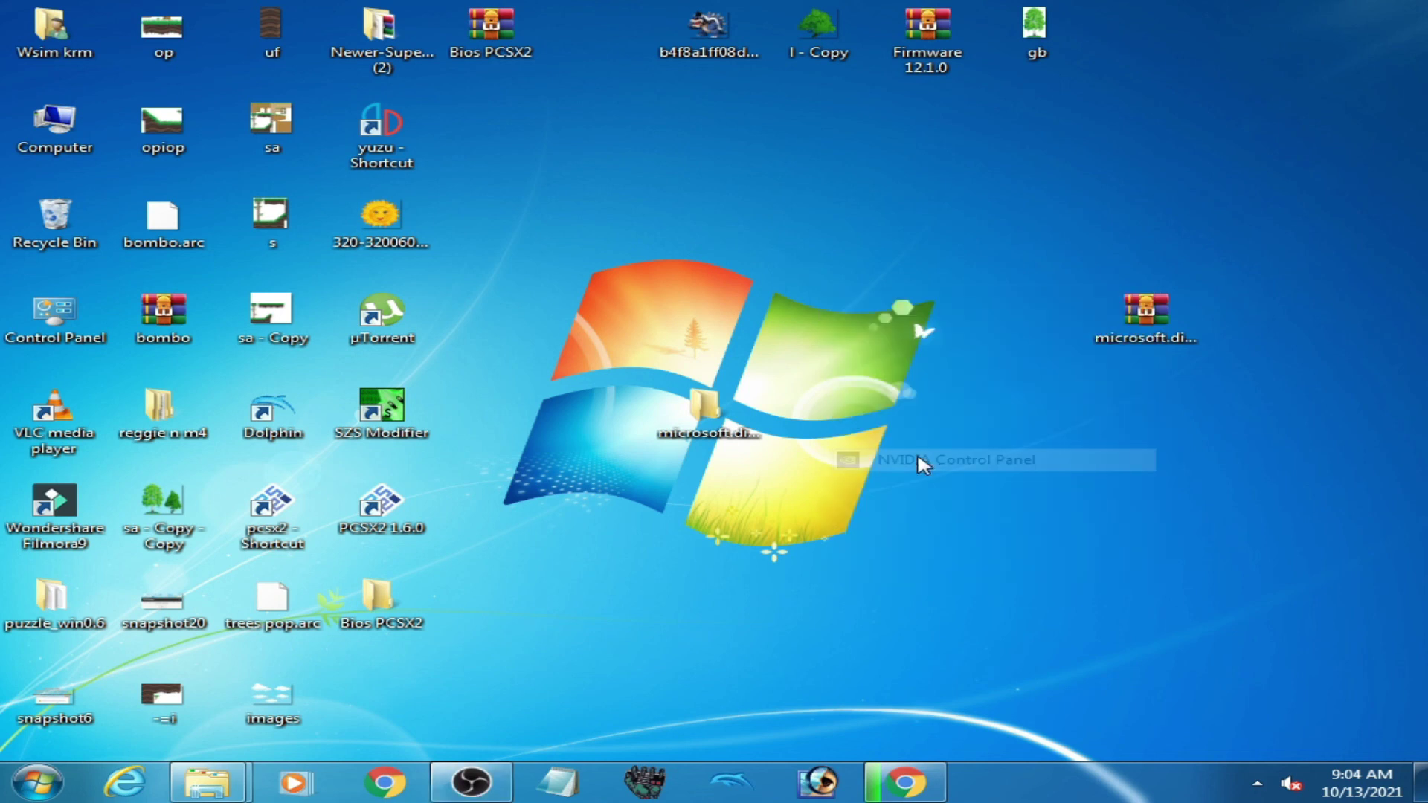
click(182, 706)
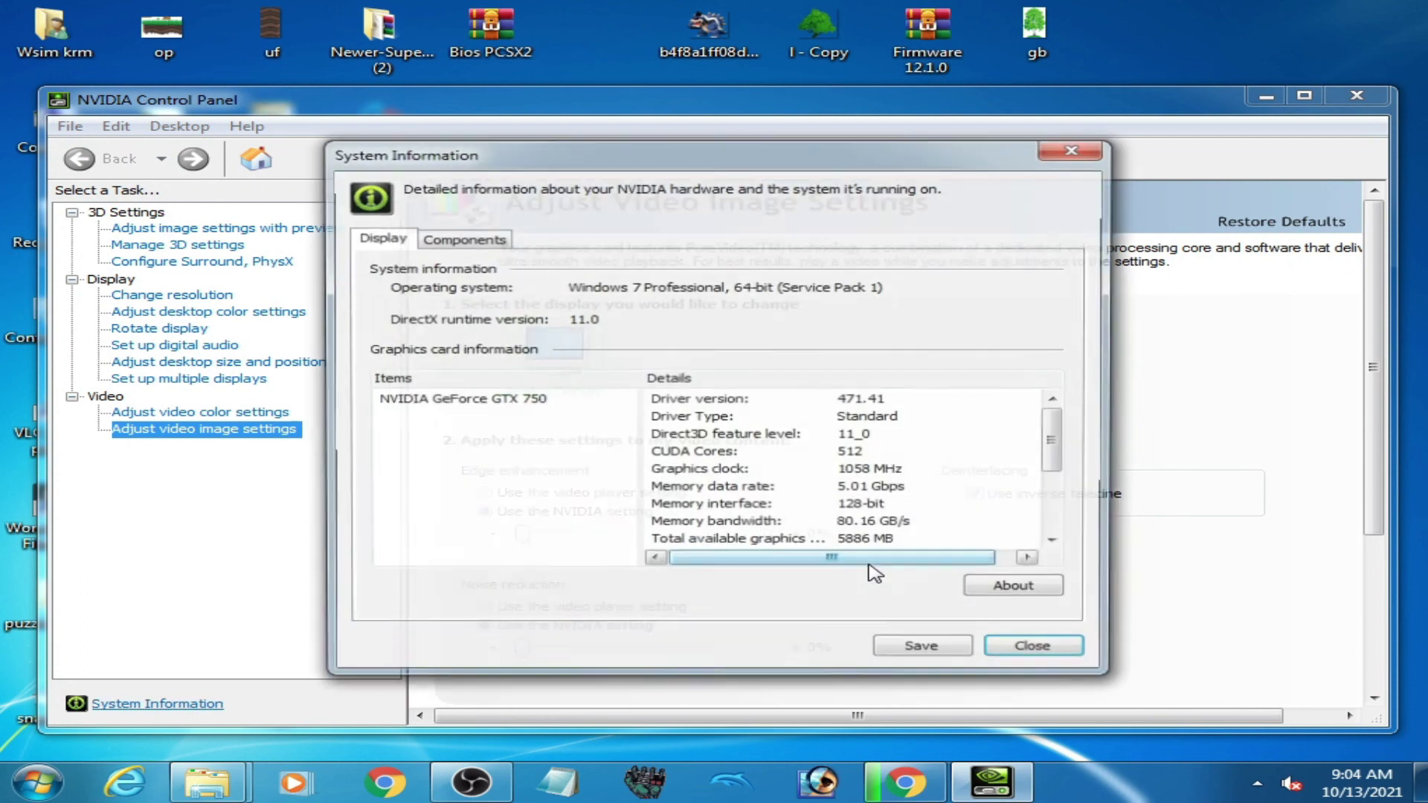
click(1016, 589)
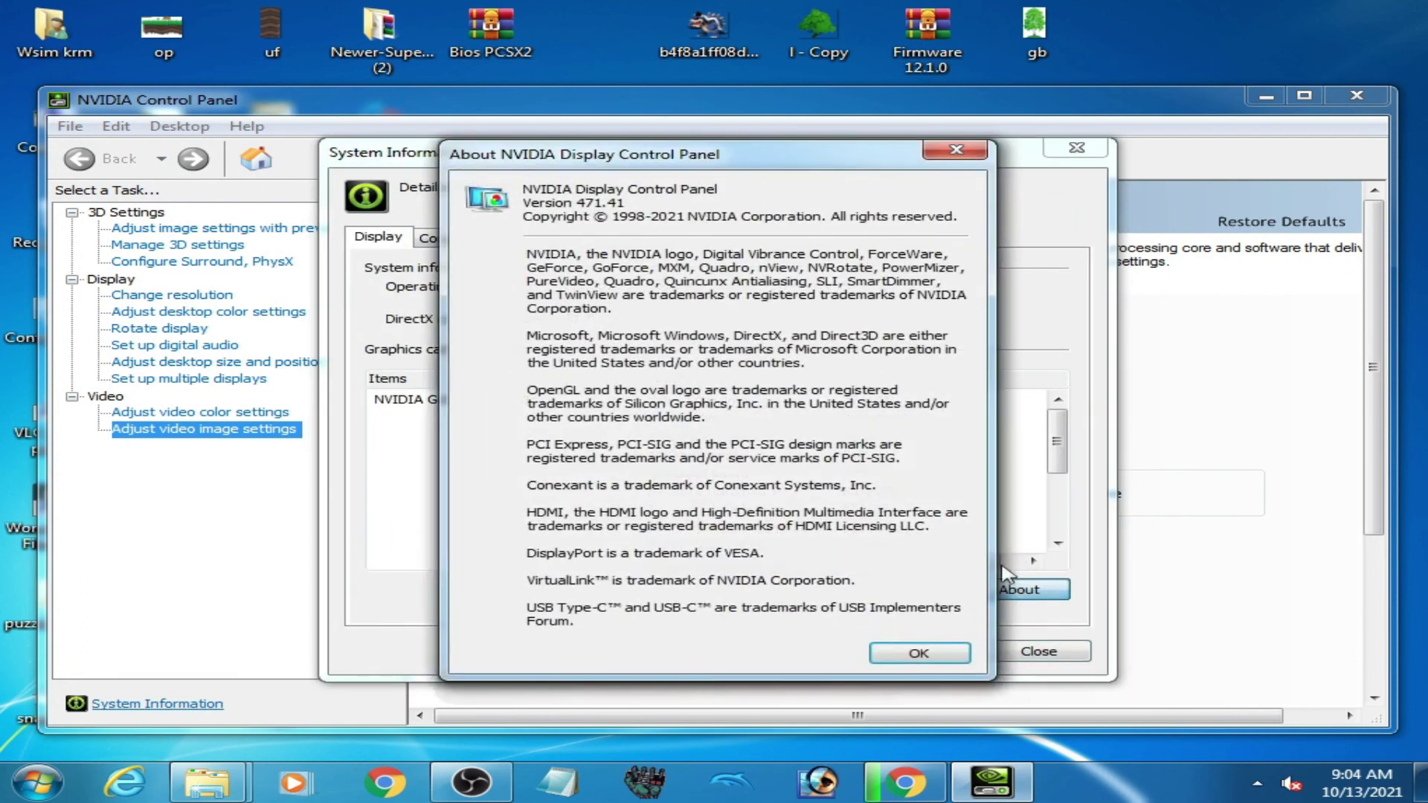